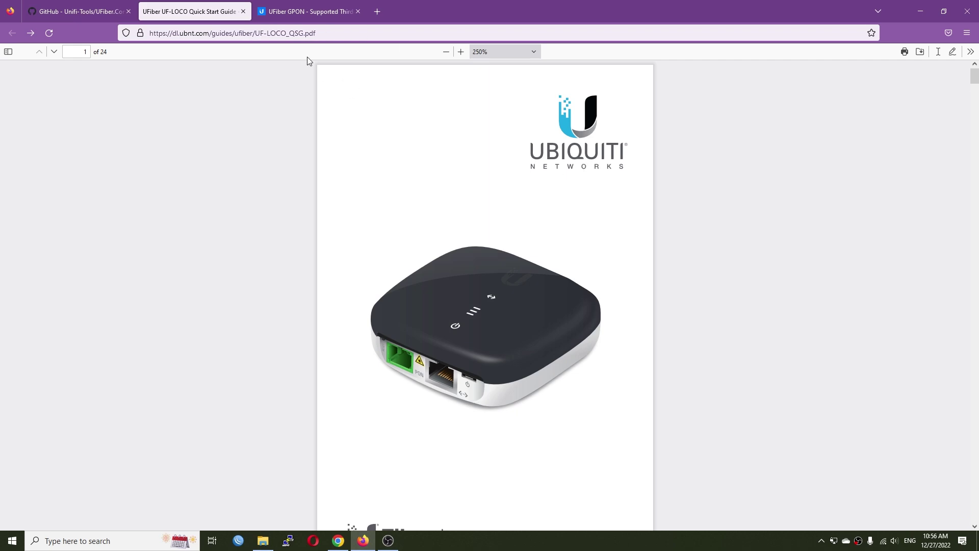
# Check the OLT article, then open Windows Network & Internet settings from the tray network icon
pyautogui.click(305, 12)
pyautogui.scroll(5, 441, 196)
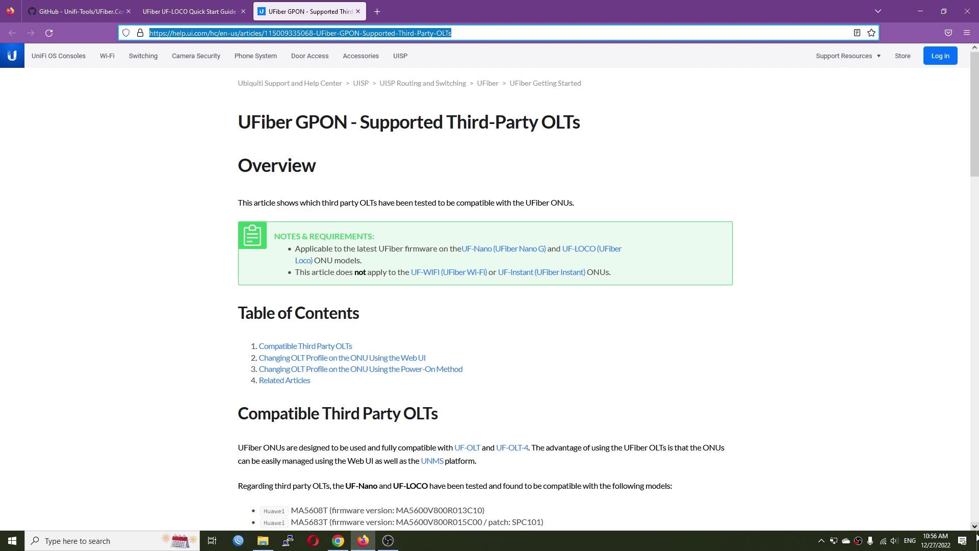
pyautogui.click(975, 538)
pyautogui.rightClick(882, 540)
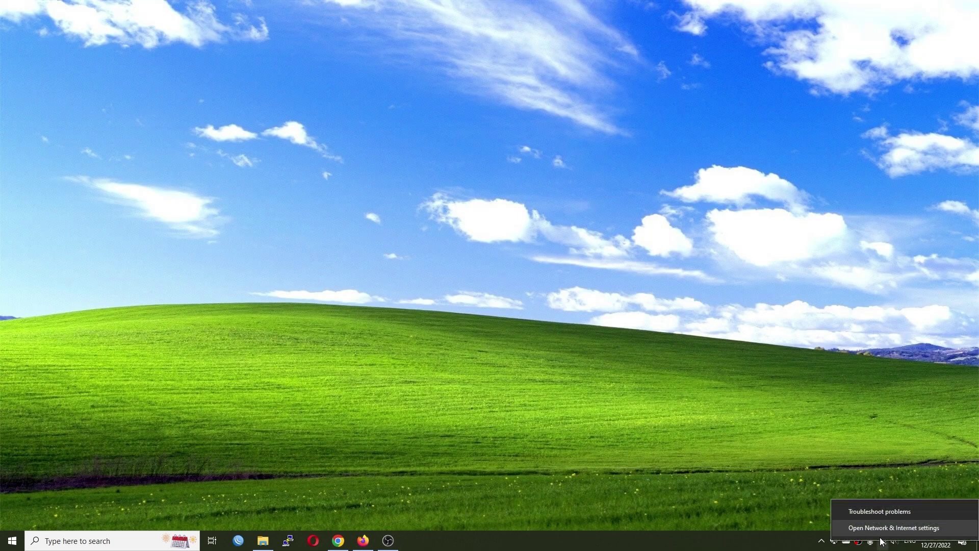
pyautogui.click(889, 529)
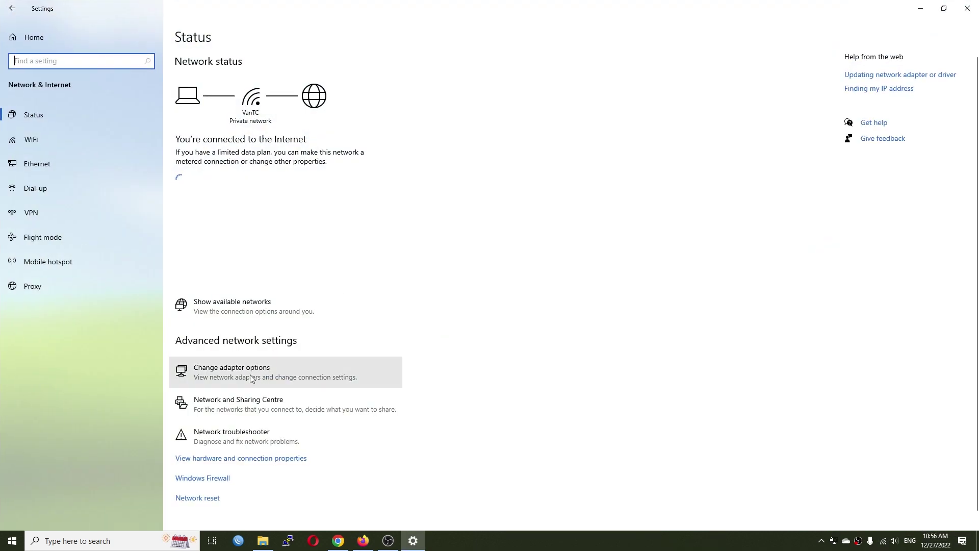
pyautogui.click(250, 372)
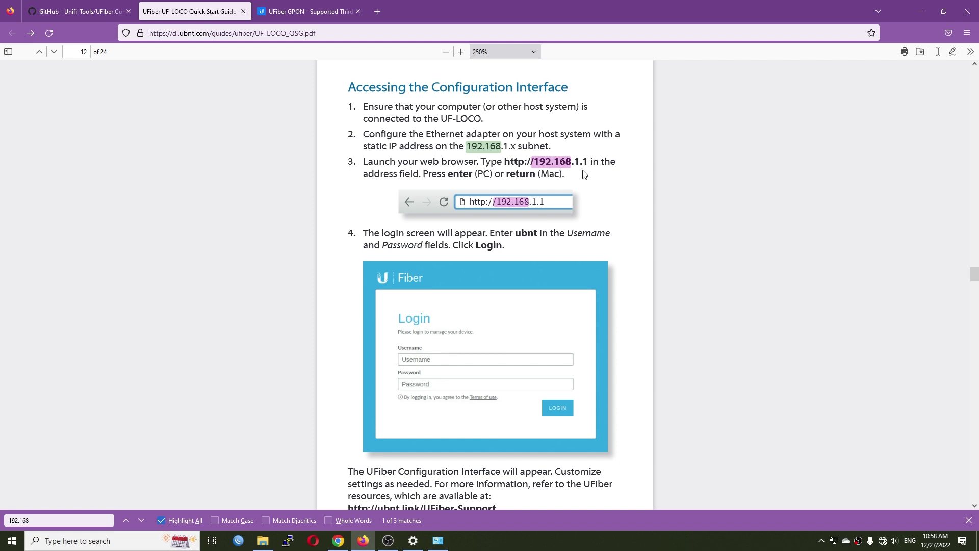
# Note the 192.168.1.1 login address in the guide and reopen the tray network options
pyautogui.moveTo(589, 162); pyautogui.dragTo(549, 162)
pyautogui.click(605, 162)
pyautogui.moveTo(882, 544)
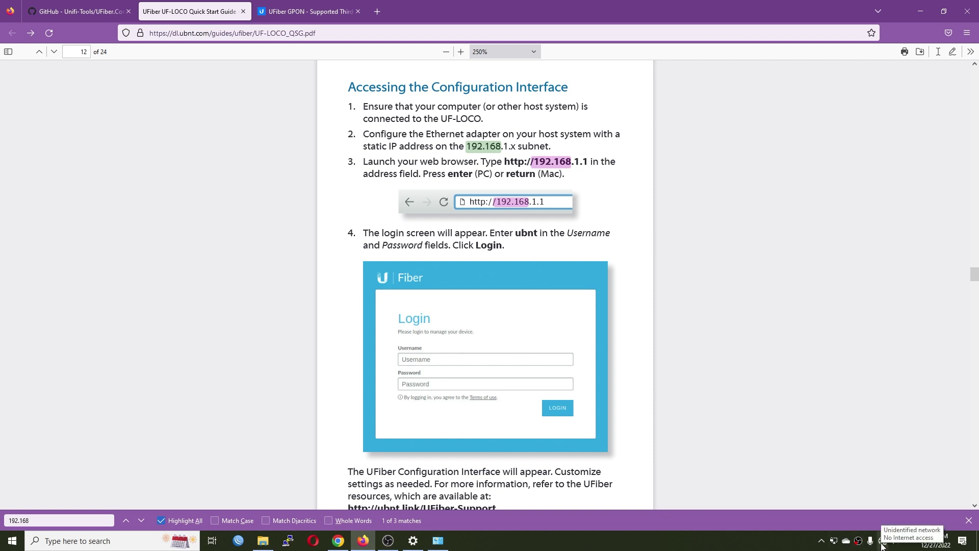
pyautogui.rightClick(881, 544)
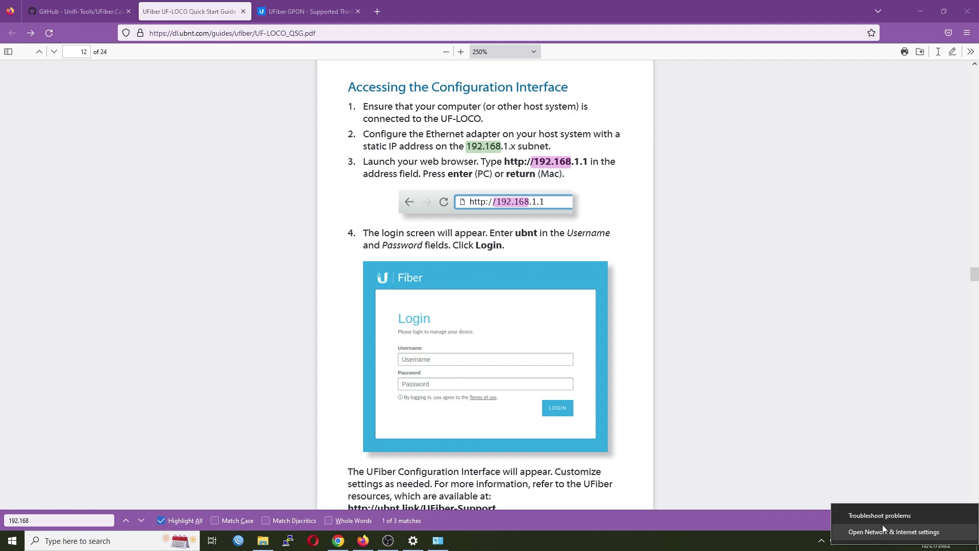
# Give the Ethernet adapter static IPv4 192.168.1.10, mask 255.255.255.0, gateway 192.168.1.1
pyautogui.click(878, 532)
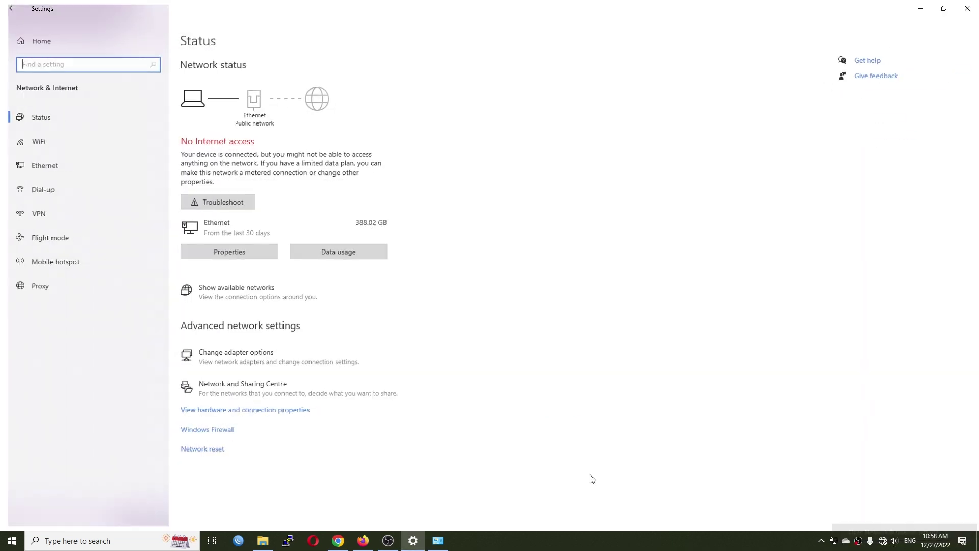
pyautogui.click(225, 363)
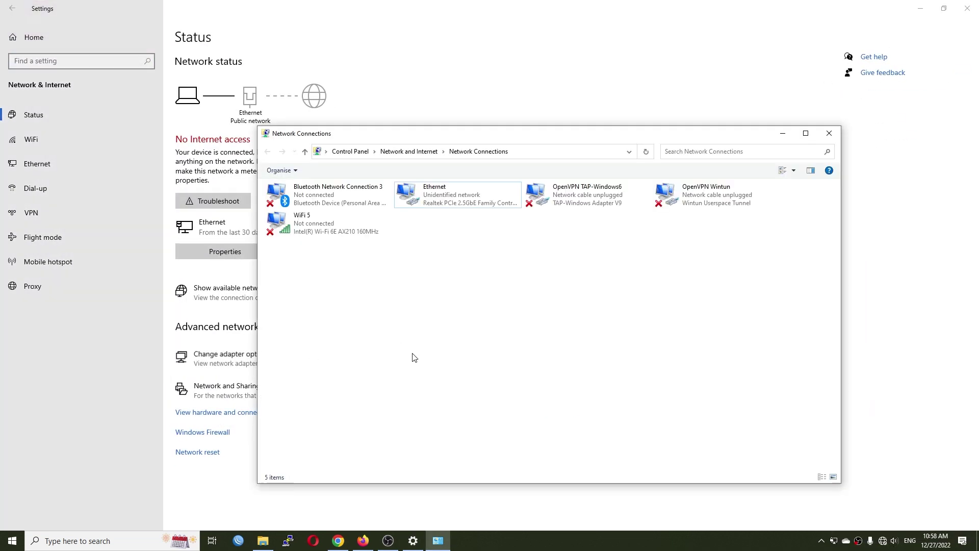
pyautogui.click(446, 200)
pyautogui.rightClick(446, 198)
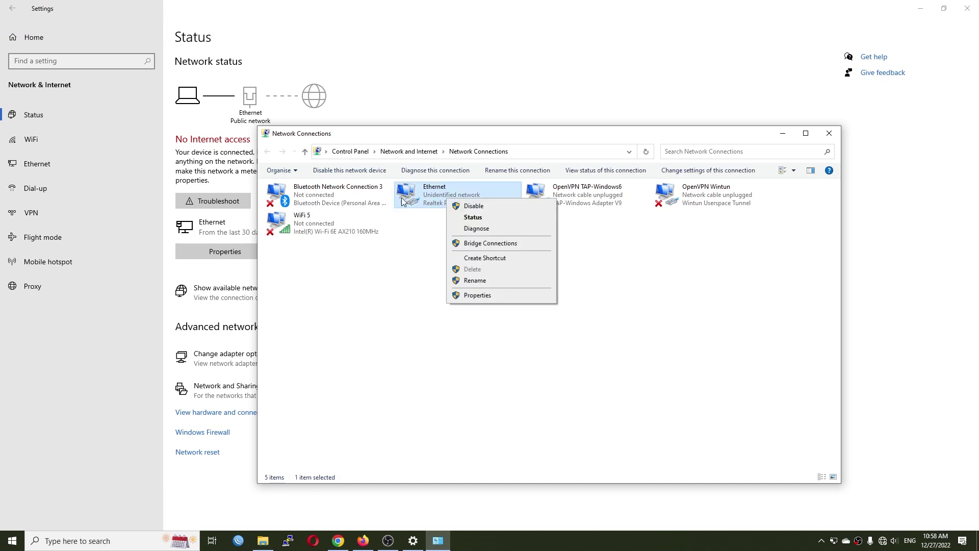
pyautogui.click(483, 298)
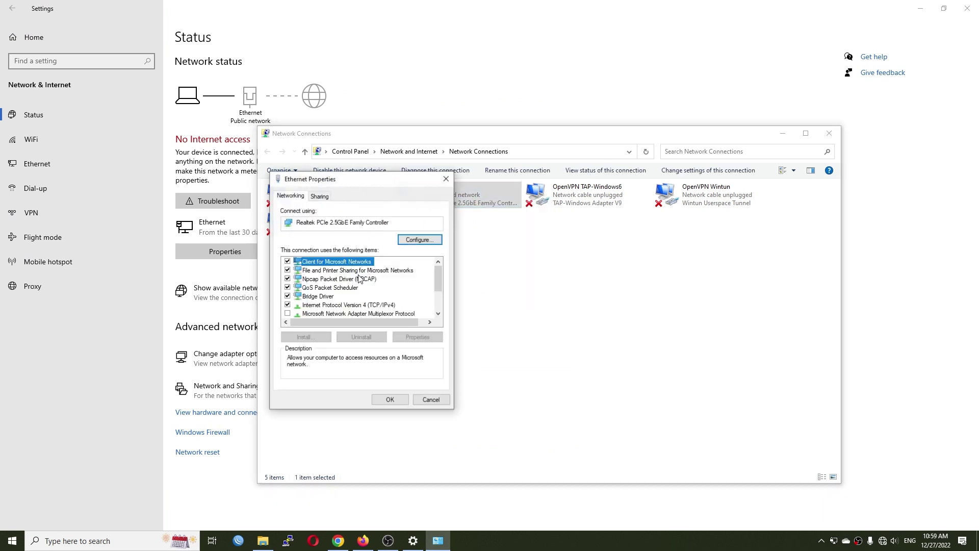
pyautogui.doubleClick(352, 304)
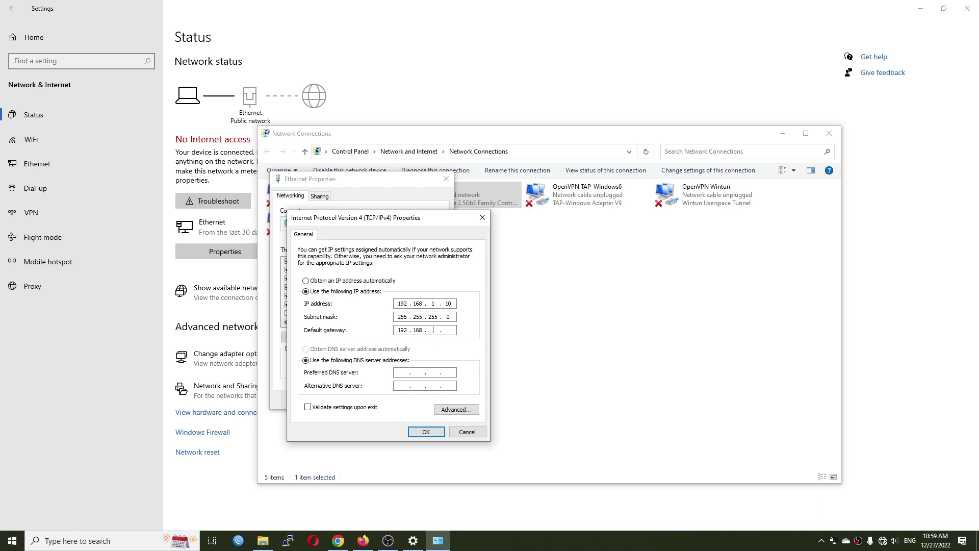
pyautogui.press('Tab')
pyautogui.click(448, 330)
pyautogui.write('1')
pyautogui.press('Tab')
pyautogui.click(423, 432)
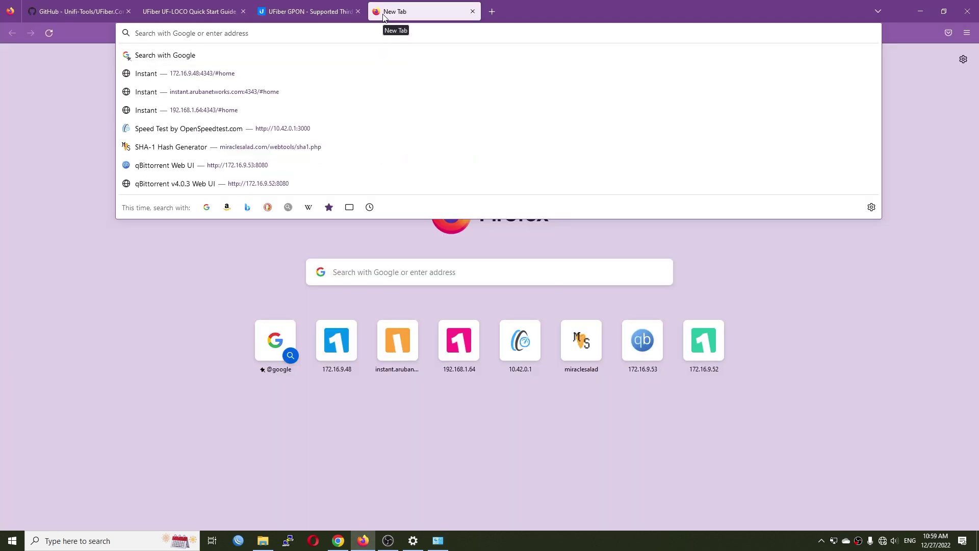
# Try loading 192.168.1.1 in a new Firefox tab and reload it
pyautogui.write('192.168.1')
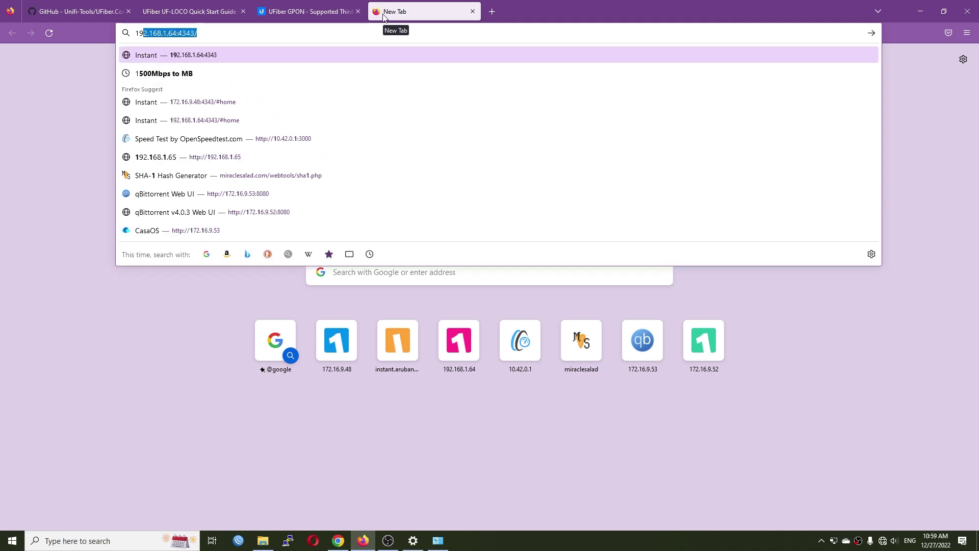
pyautogui.write('.1')
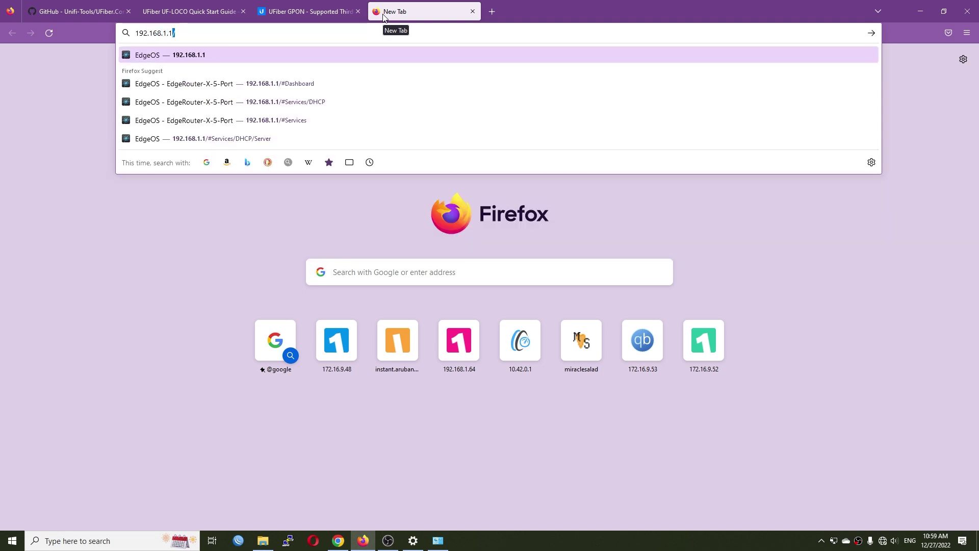
pyautogui.press('Return')
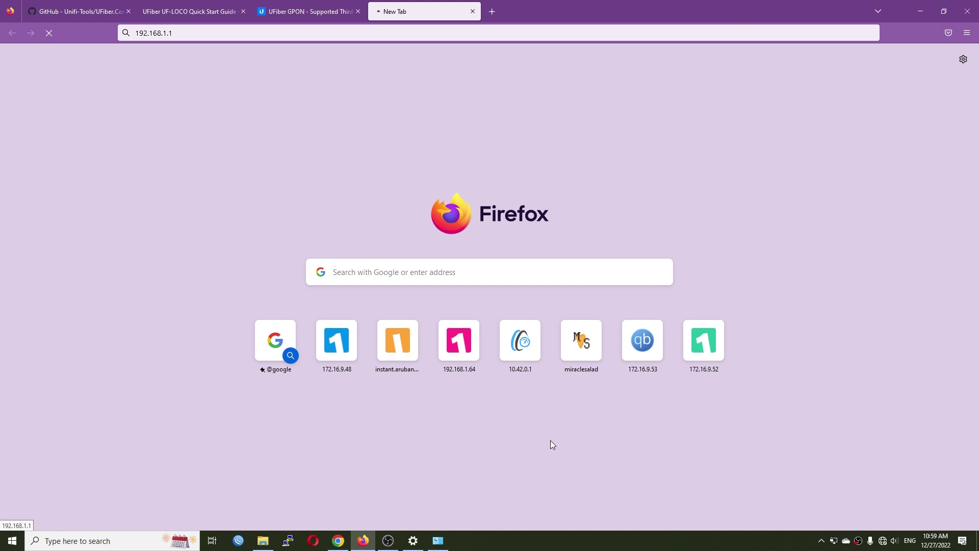
pyautogui.press('F5')
# Launch the Command Prompt from the Start search with cmd
pyautogui.press('super')
pyautogui.write('cmd')
pyautogui.press('Return')
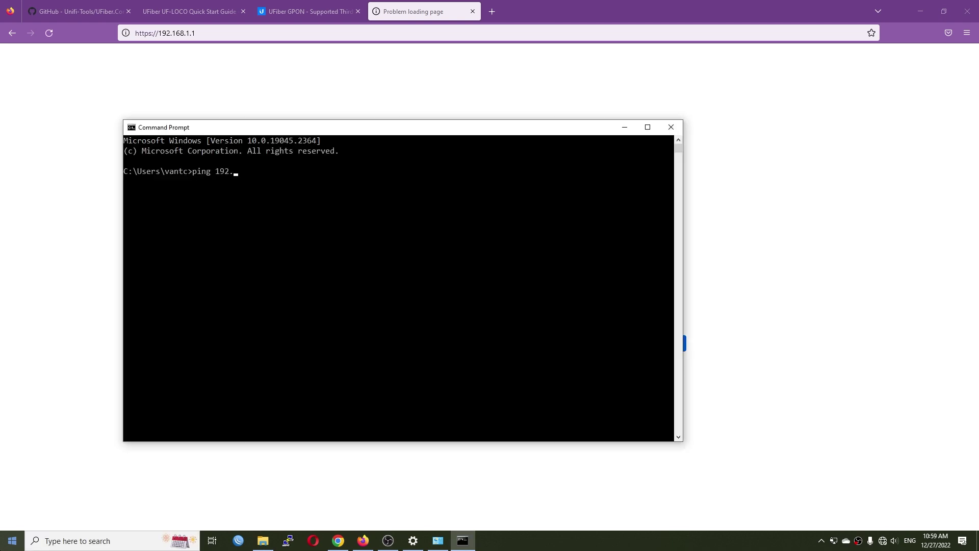
# Run the ping to 192.168.1.1, receiving 4 of 4 replies in 0–1 ms
pyautogui.press('Return')
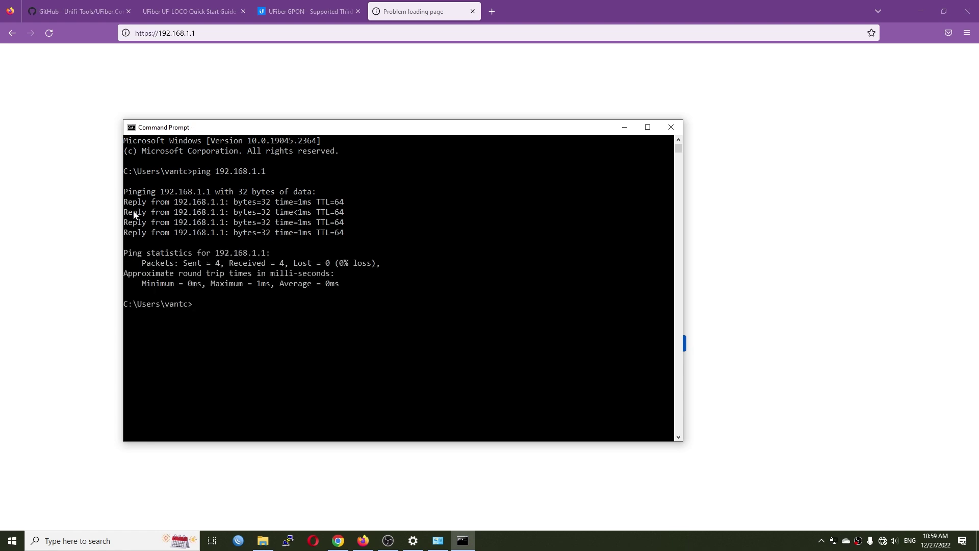
pyautogui.click(125, 85)
pyautogui.click(194, 33)
pyautogui.click(194, 32)
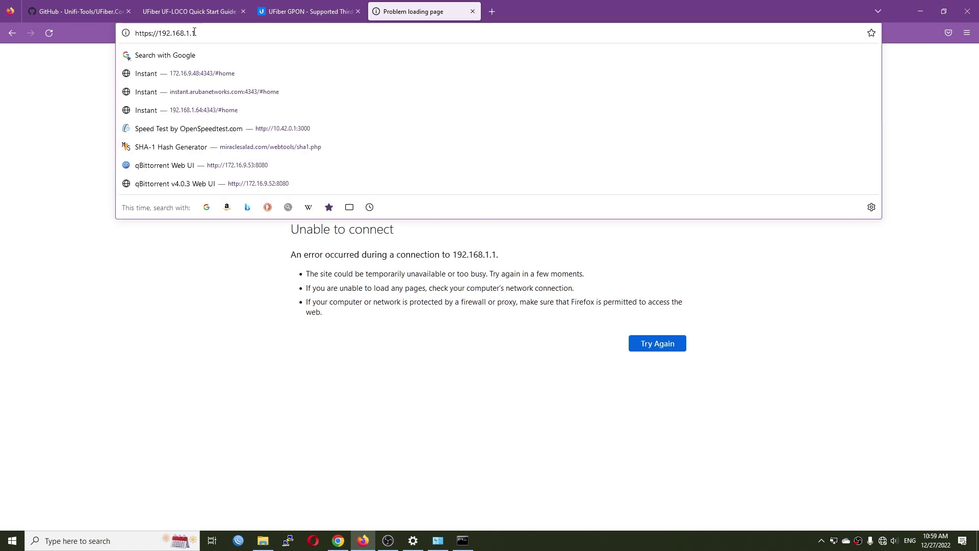
pyautogui.press('BackSpace')
pyautogui.write(':')
pyautogui.press('Return')
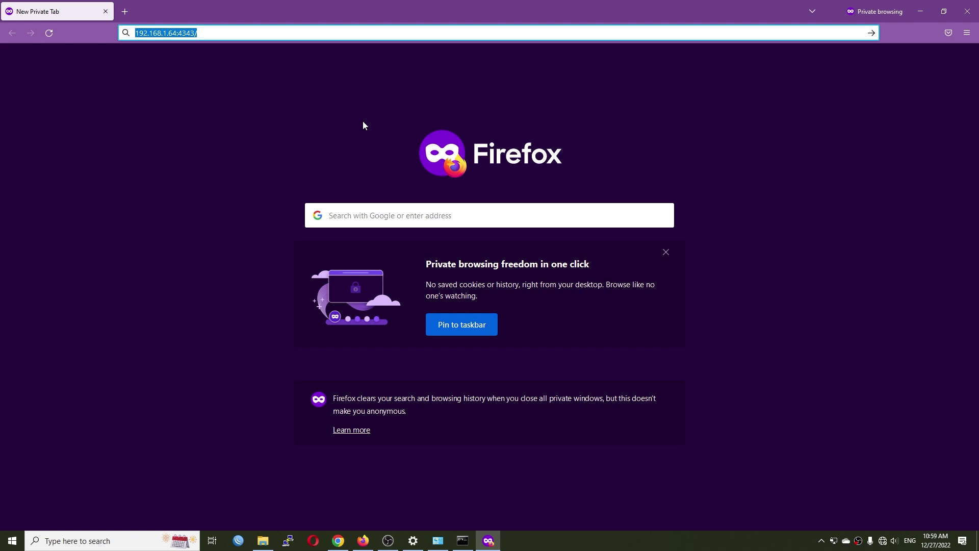
pyautogui.write('192.1')
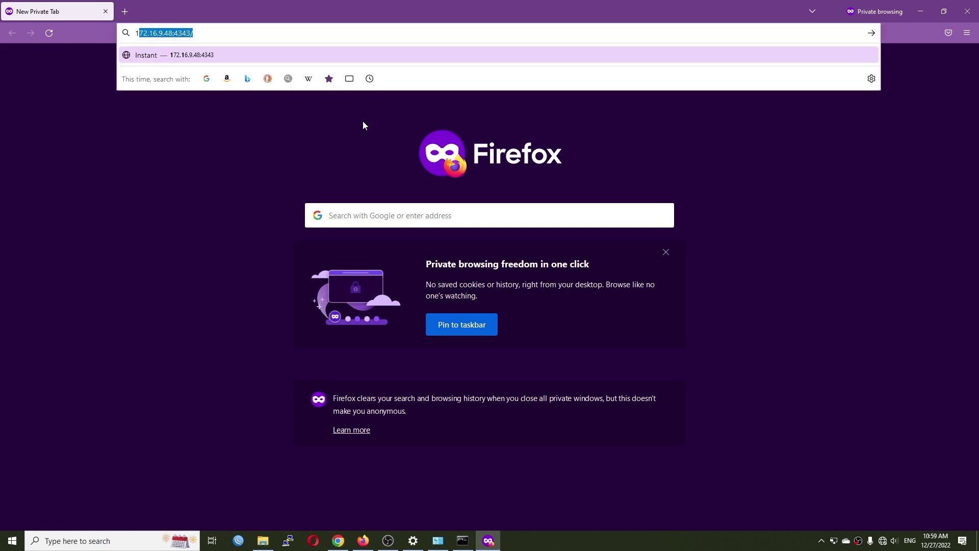
pyautogui.write('68.1.1')
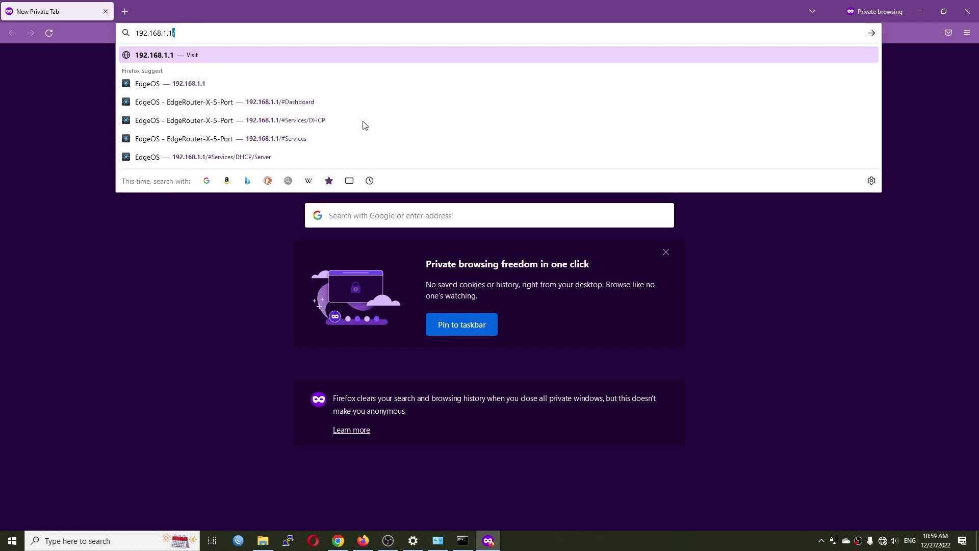
pyautogui.press('Return')
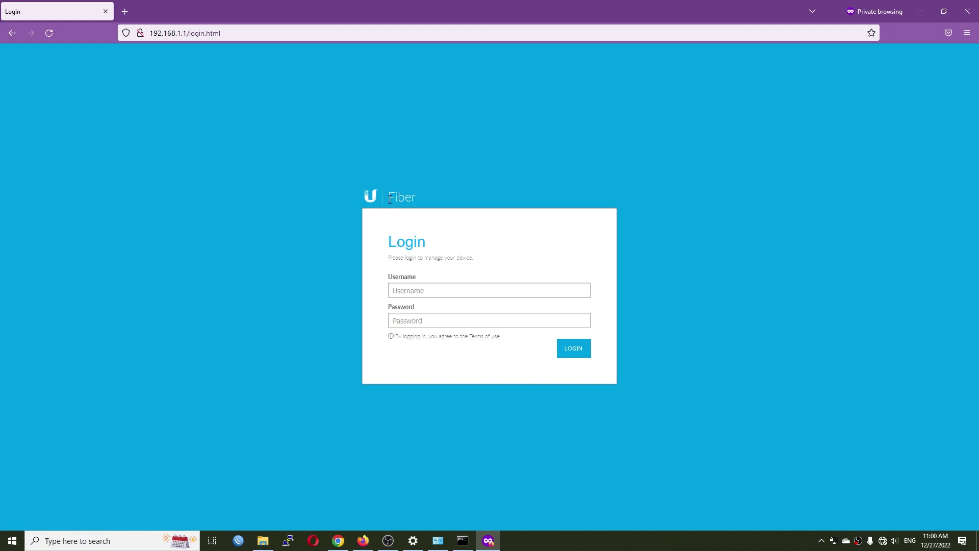
# Enter the device's default username and password in the UFiber login form
pyautogui.click(436, 290)
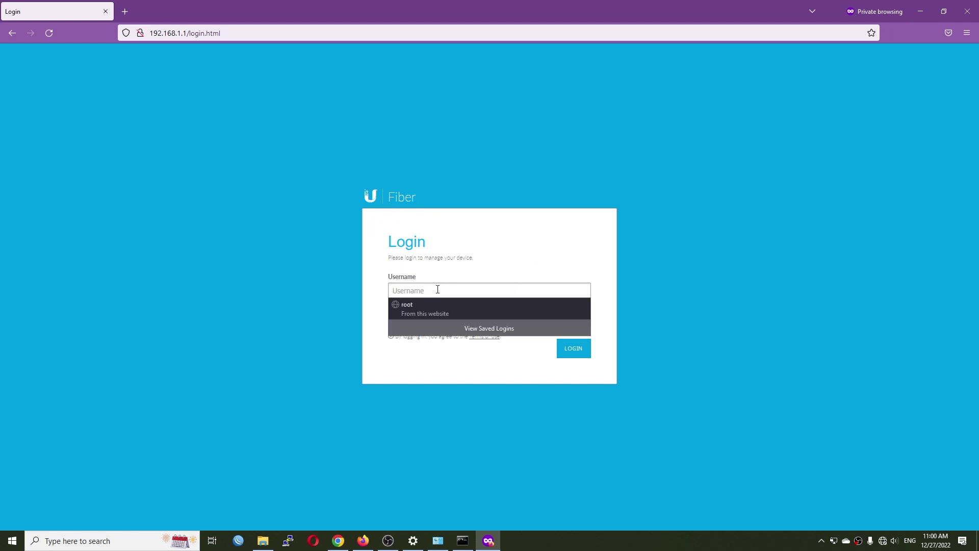
pyautogui.press('Tab')
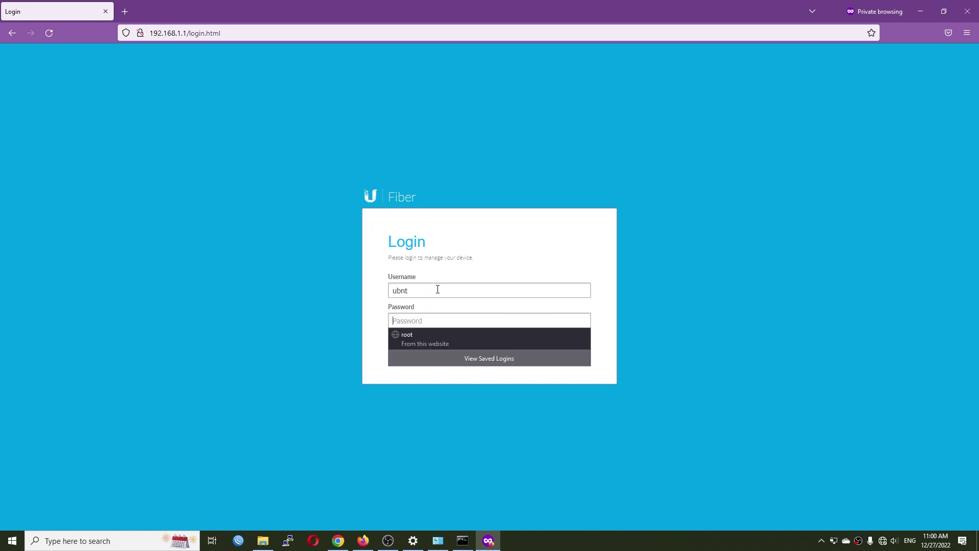
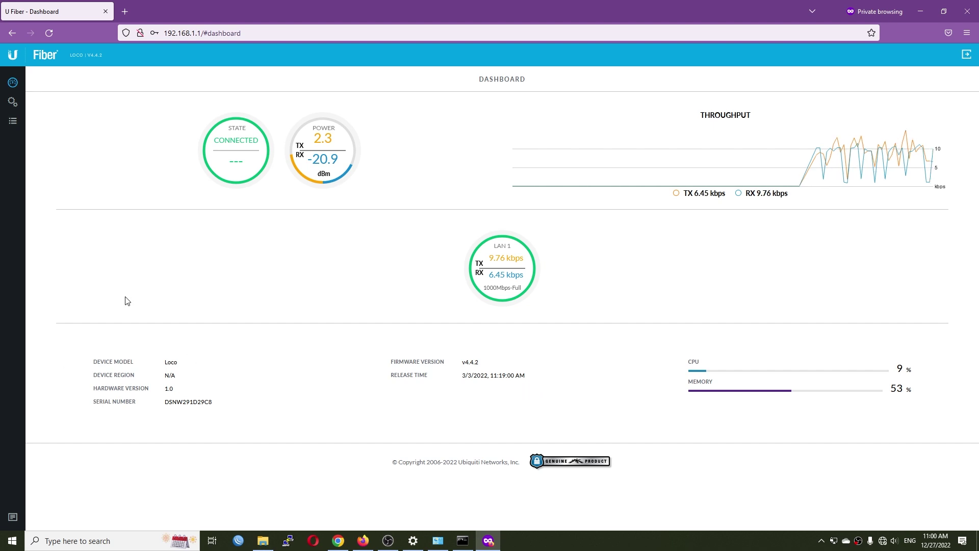
pyautogui.doubleClick(171, 362)
pyautogui.doubleClick(169, 376)
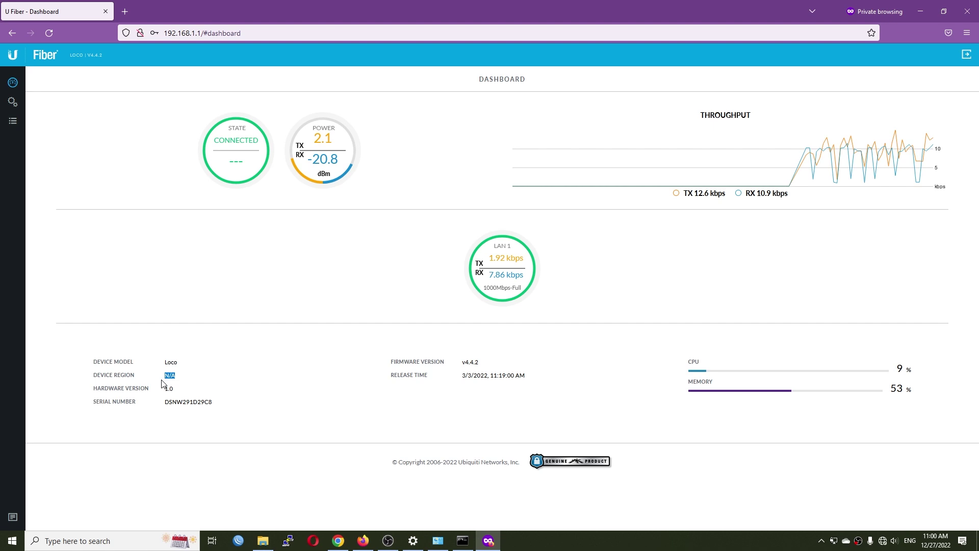
pyautogui.doubleClick(168, 388)
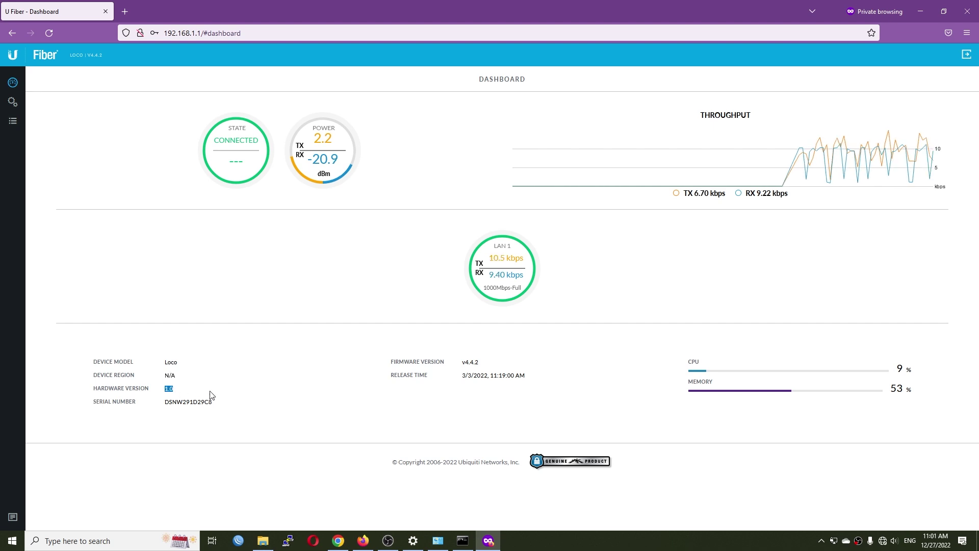
pyautogui.moveTo(216, 406); pyautogui.dragTo(165, 407)
pyautogui.click(227, 411)
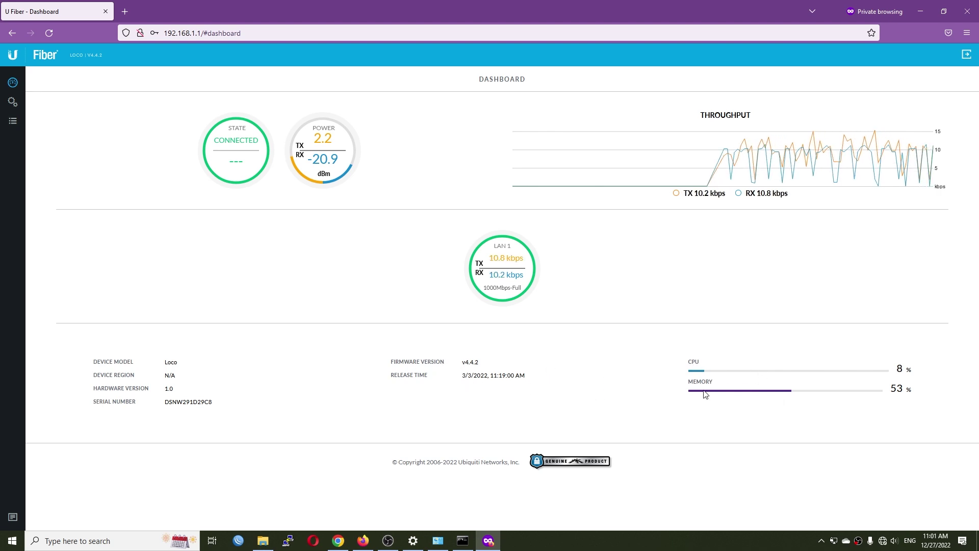
# Open the GPON settings and switch the OLT profile to Profile 2 to reveal LOID settings
pyautogui.click(11, 102)
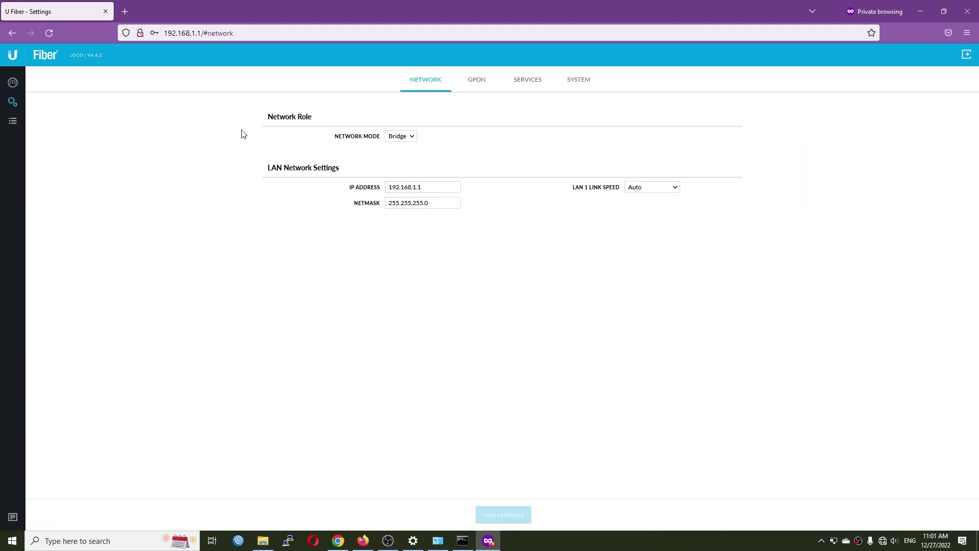
pyautogui.click(404, 141)
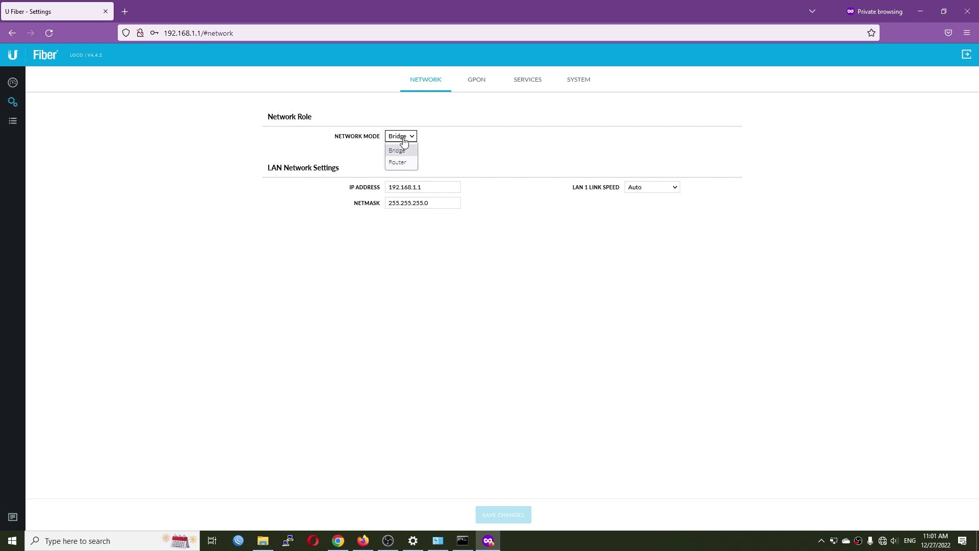
pyautogui.click(401, 162)
pyautogui.click(477, 82)
pyautogui.click(399, 136)
pyautogui.click(508, 188)
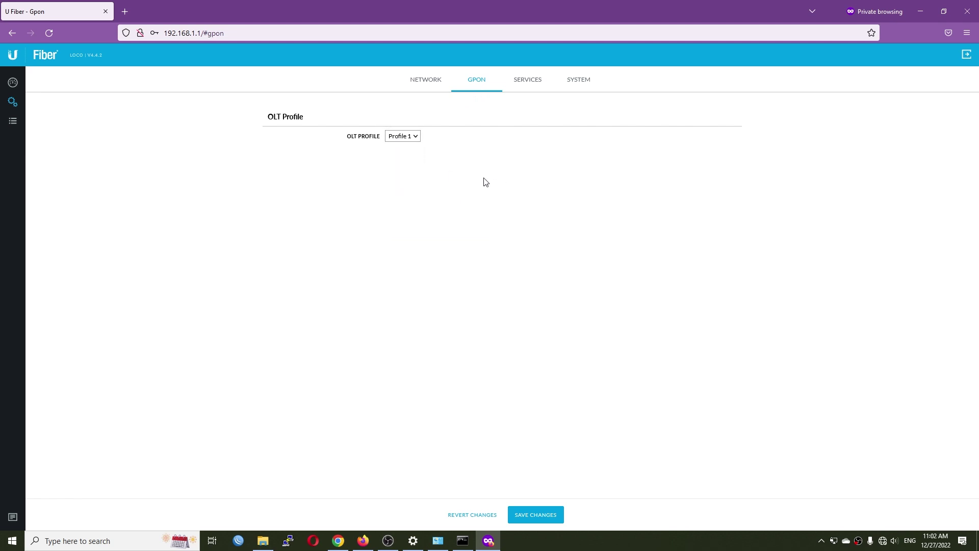
pyautogui.click(414, 138)
pyautogui.click(413, 138)
pyautogui.click(414, 137)
pyautogui.click(404, 163)
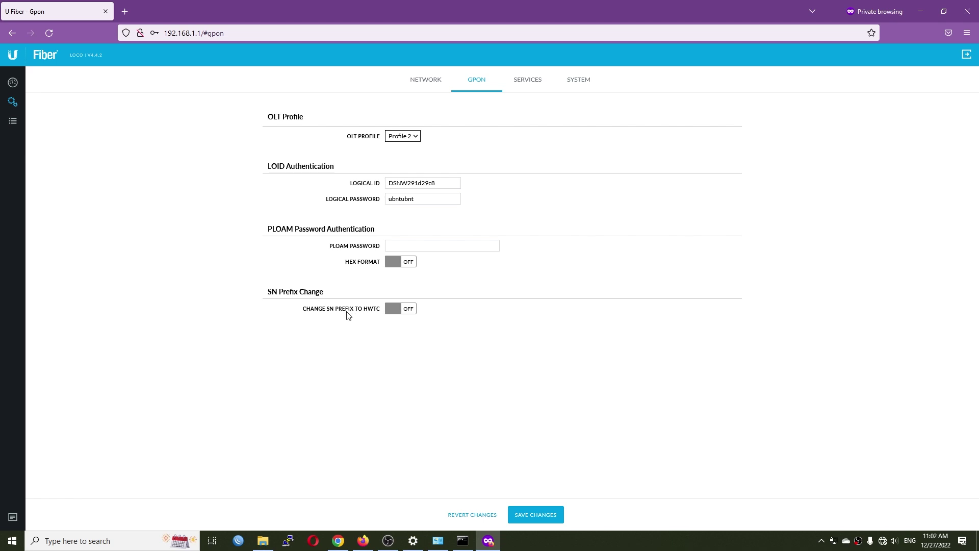
# Inspect the Logical ID and SN Prefix Change fields, then change the OLT profile to Profile 3
pyautogui.click(357, 190)
pyautogui.moveTo(355, 189); pyautogui.dragTo(382, 190)
pyautogui.hotkey('ctrl', 'a')
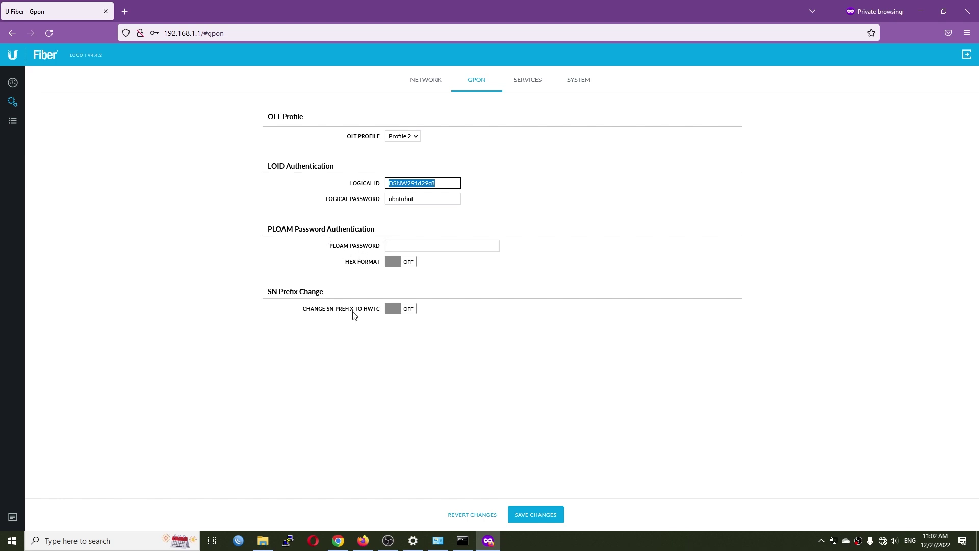
pyautogui.moveTo(263, 295); pyautogui.dragTo(330, 294)
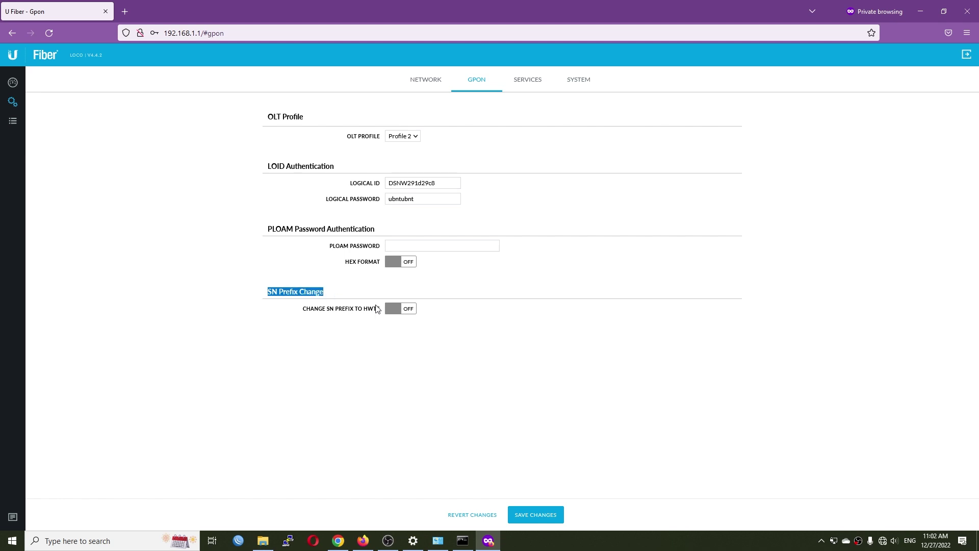
pyautogui.click(407, 136)
pyautogui.click(400, 172)
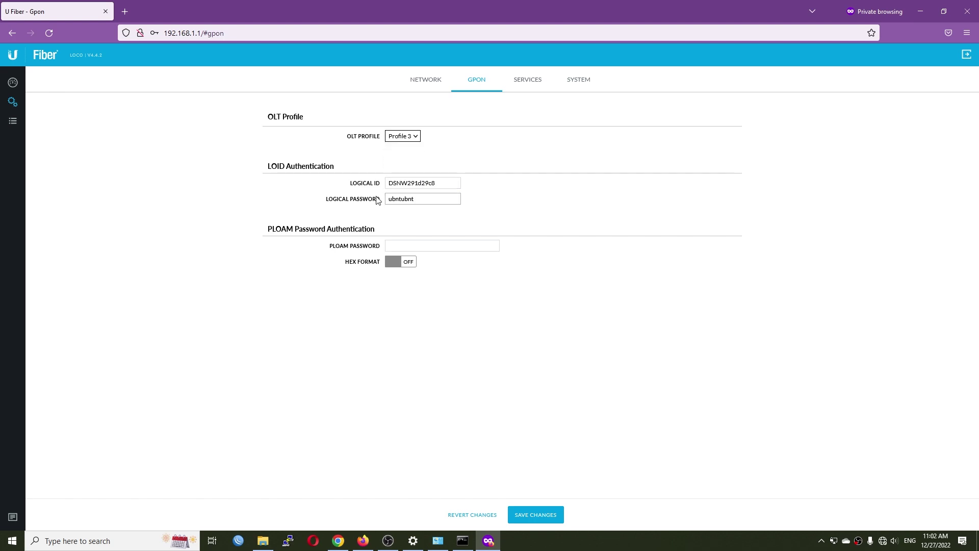
pyautogui.click(362, 542)
# Scroll the OLT article to its profile list and highlight FiberHome beside Profile 3
pyautogui.scroll(-5, 405, 344)
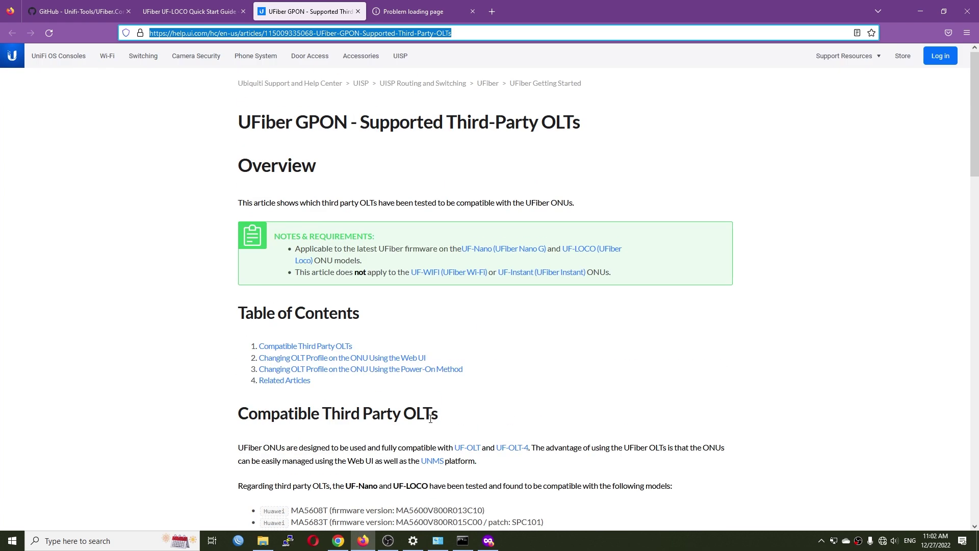
pyautogui.scroll(-6, 427, 407)
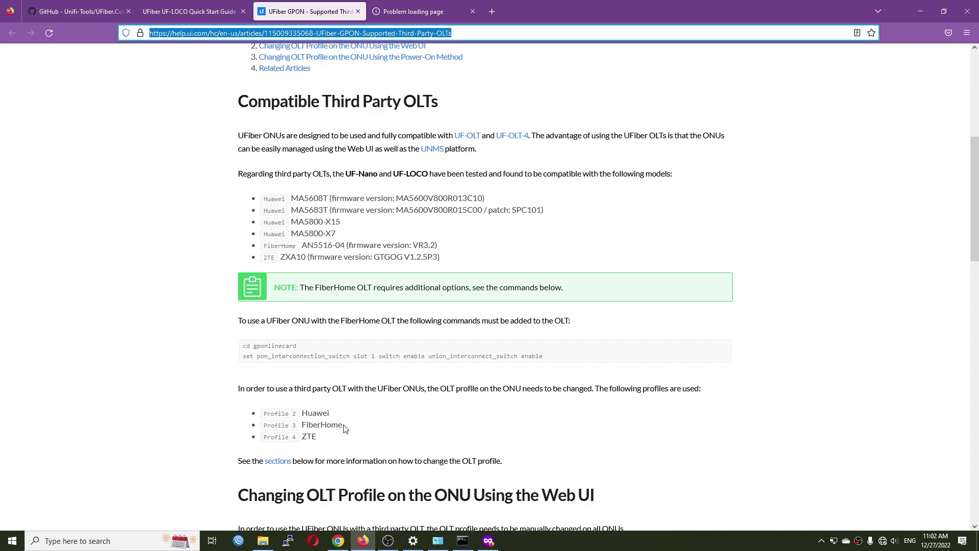
pyautogui.moveTo(344, 429); pyautogui.dragTo(302, 426)
# Minimize the help article, set the OLT profile back to Profile 4, and view Services
pyautogui.click(921, 12)
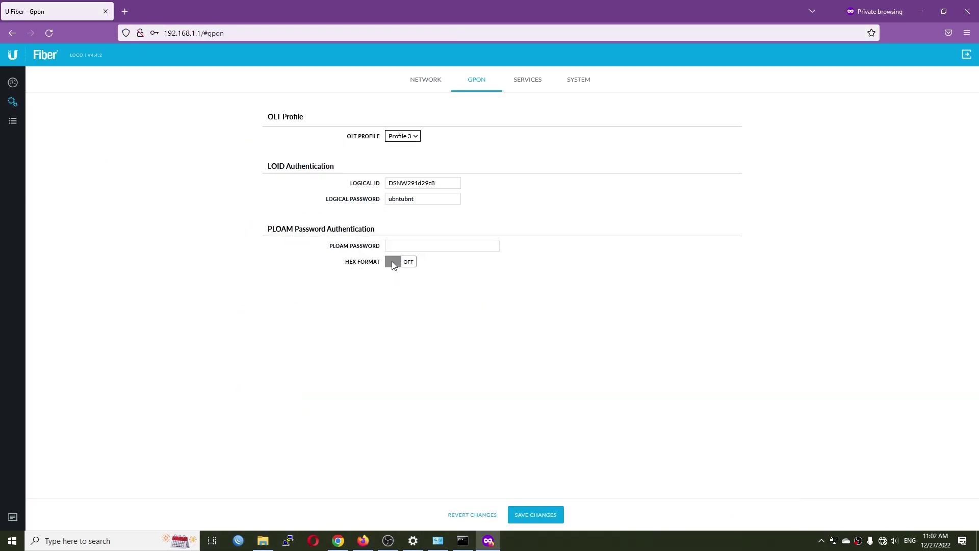
pyautogui.click(402, 136)
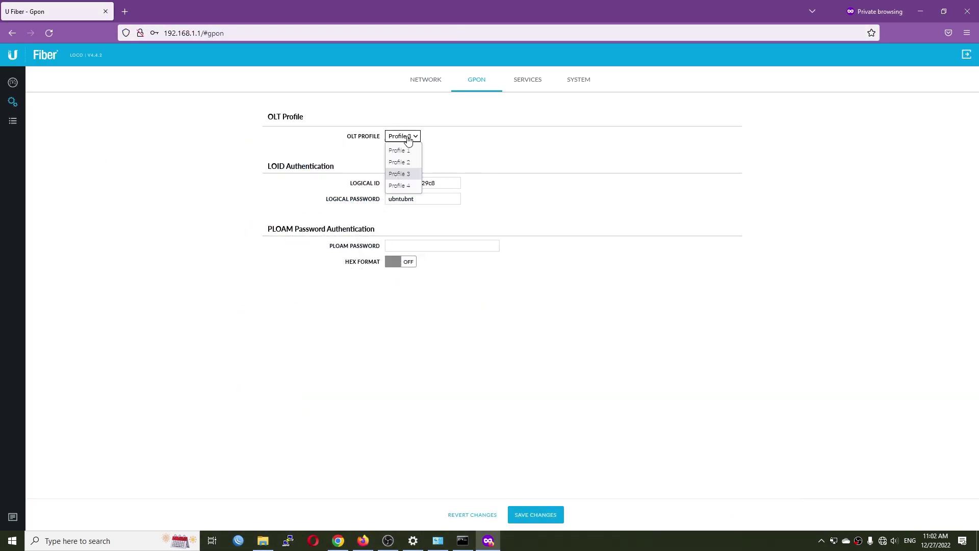
pyautogui.click(395, 186)
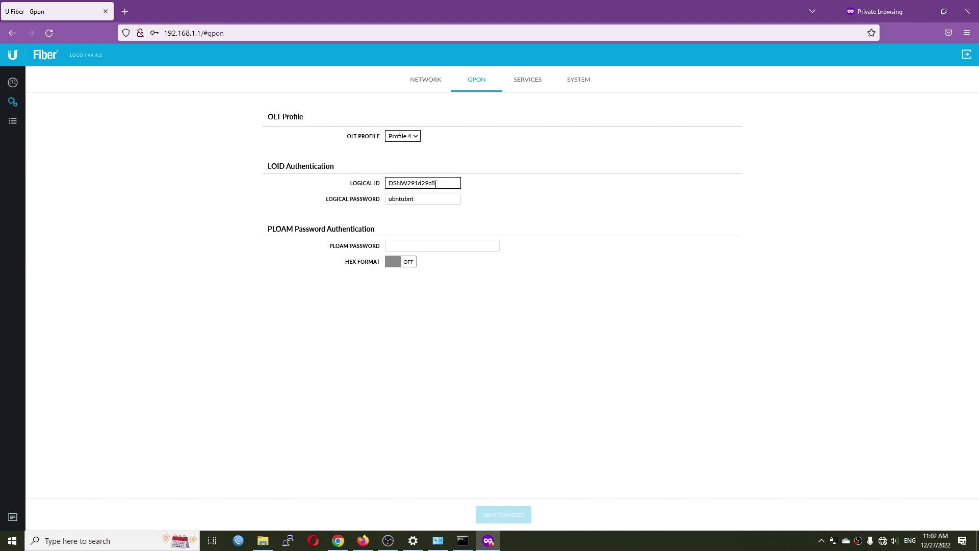
pyautogui.click(451, 216)
pyautogui.click(526, 85)
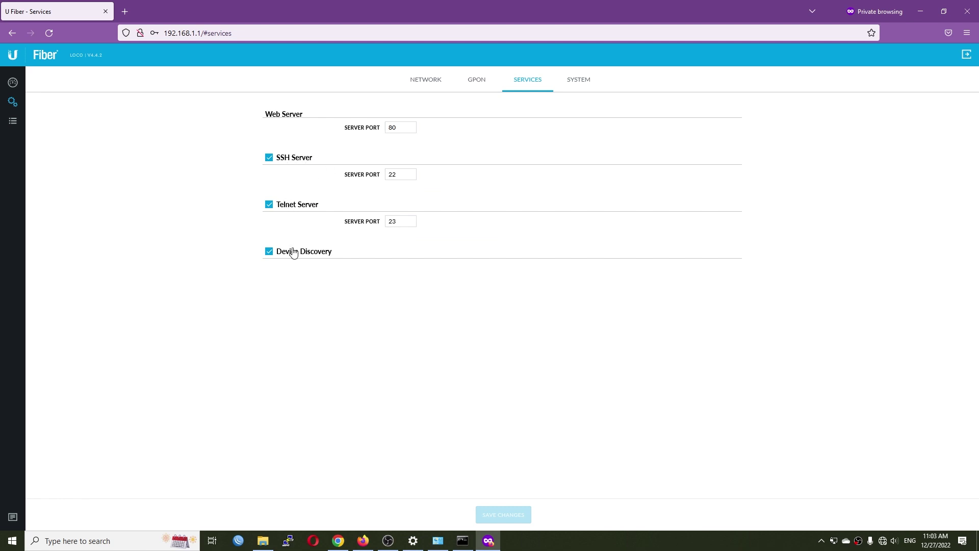
# Check the web server port, then view the System page with model LOCO and firmware V4.4.2
pyautogui.click(402, 125)
pyautogui.click(441, 133)
pyautogui.click(570, 86)
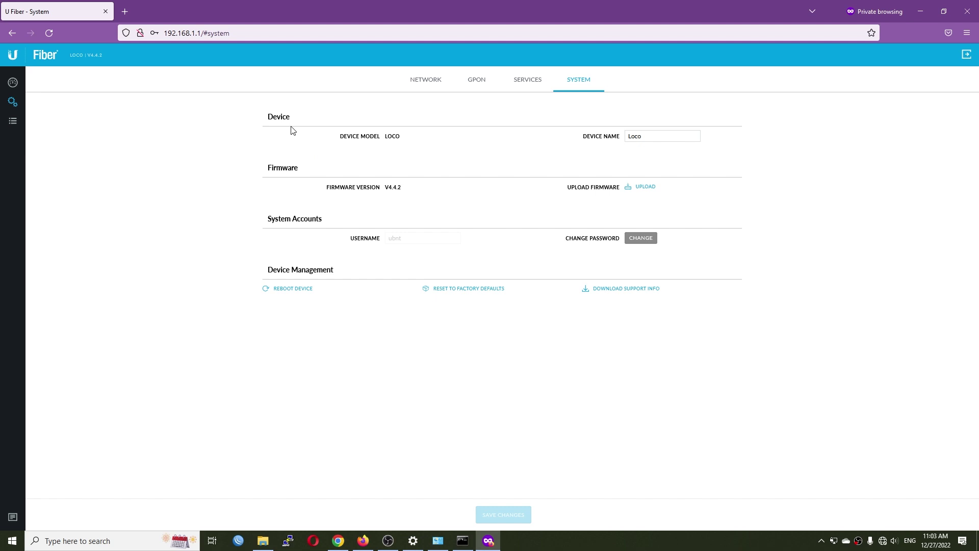
pyautogui.click(670, 136)
pyautogui.click(447, 220)
# On the GPON page, try OLT Profile 1 and then Profile 2, checking the Logical ID value
pyautogui.click(479, 83)
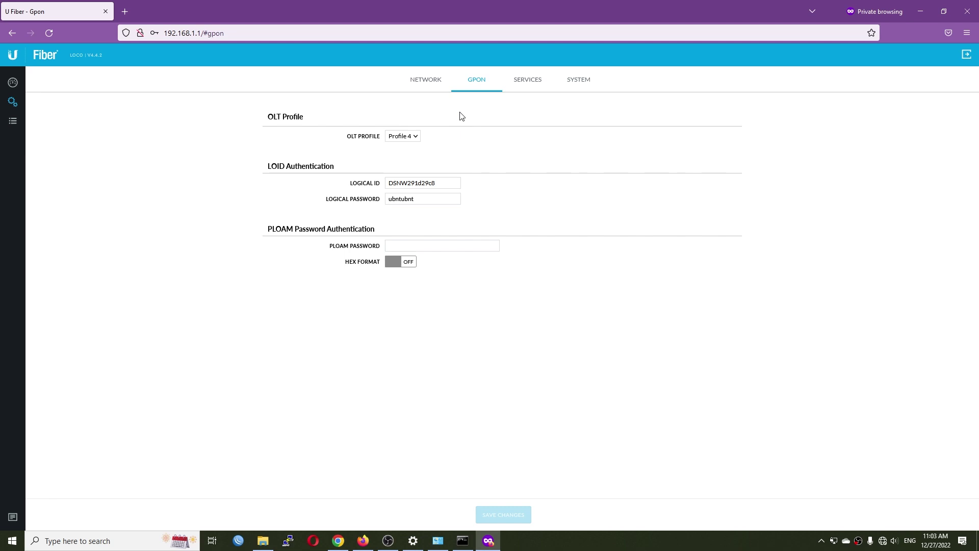
pyautogui.click(407, 144)
pyautogui.click(404, 149)
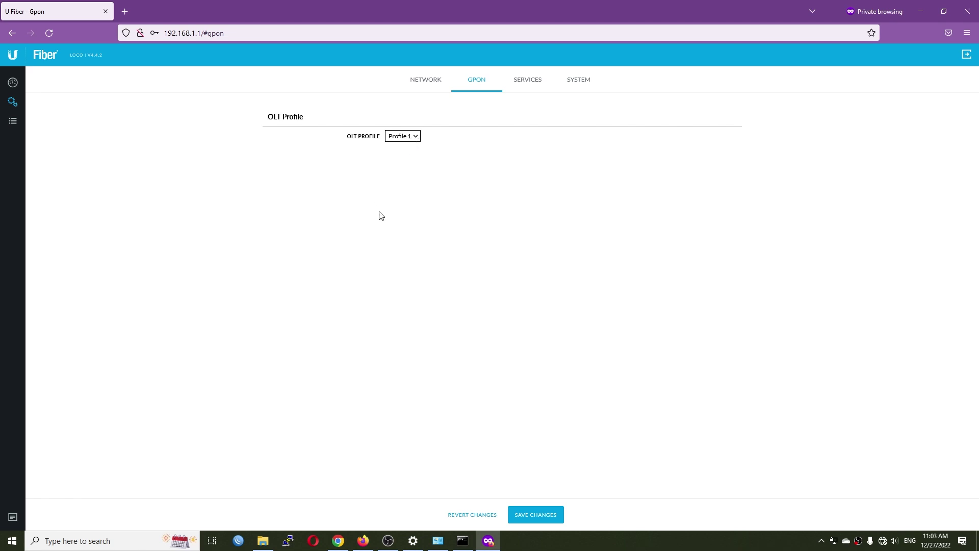
pyautogui.click(414, 139)
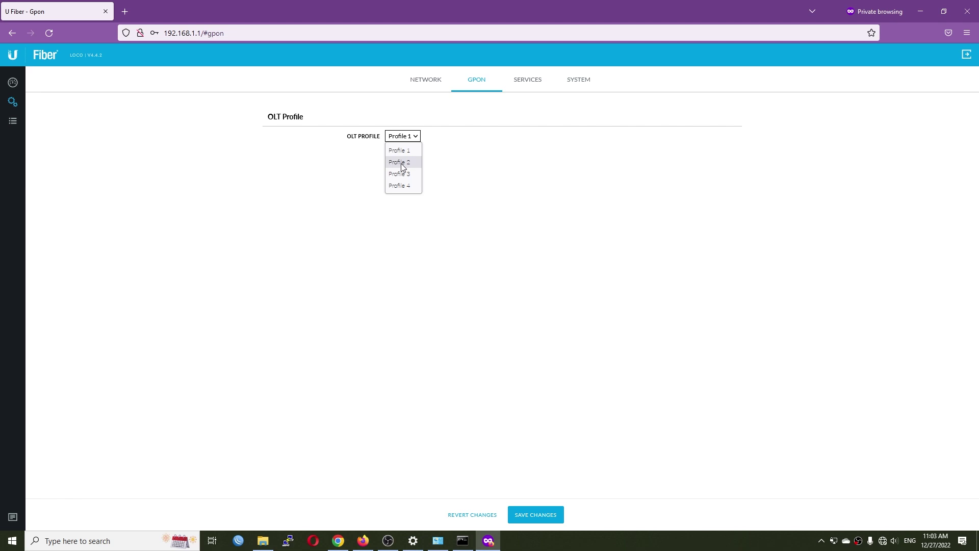
pyautogui.click(401, 163)
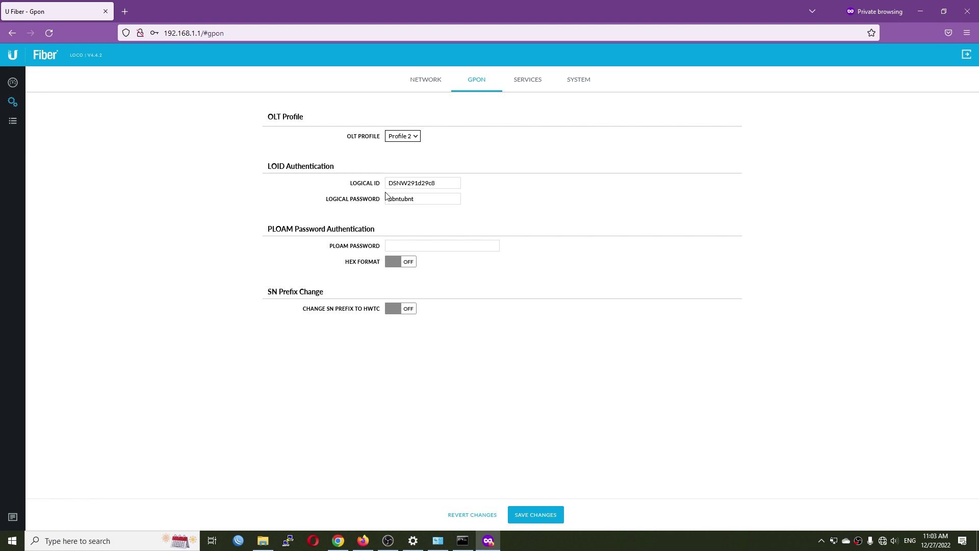
pyautogui.moveTo(436, 183); pyautogui.dragTo(374, 186)
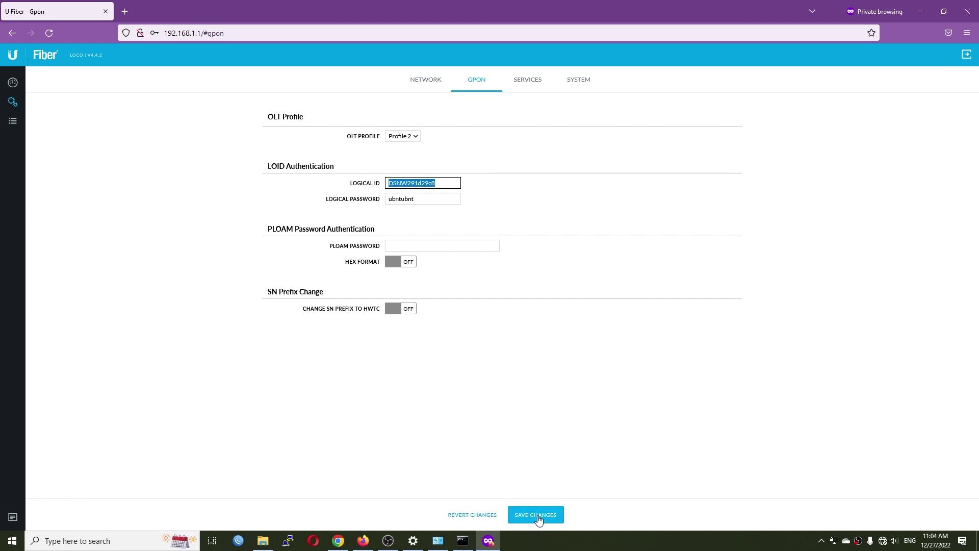
# Try OLT Profile 3, return to Profile 4, and focus the PLOAM Password field
pyautogui.click(402, 136)
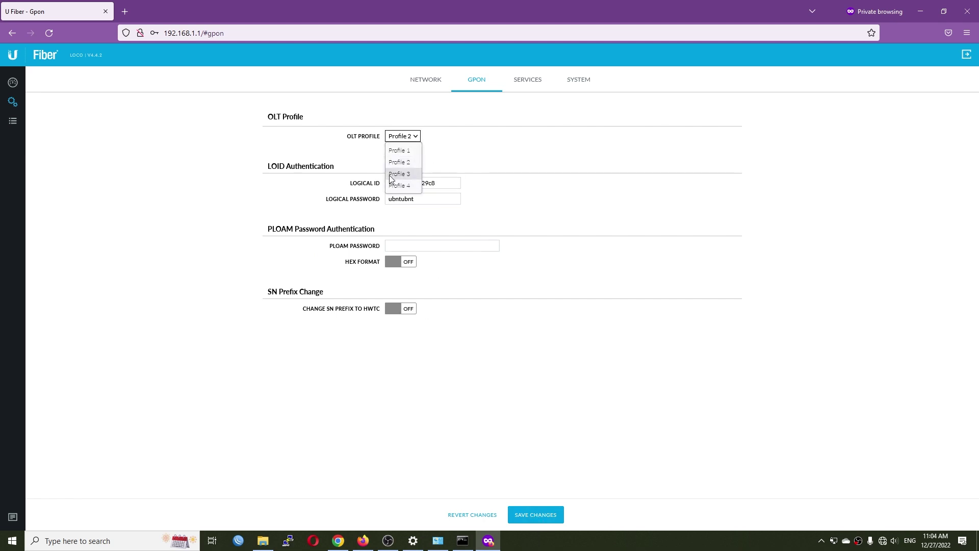
pyautogui.click(389, 173)
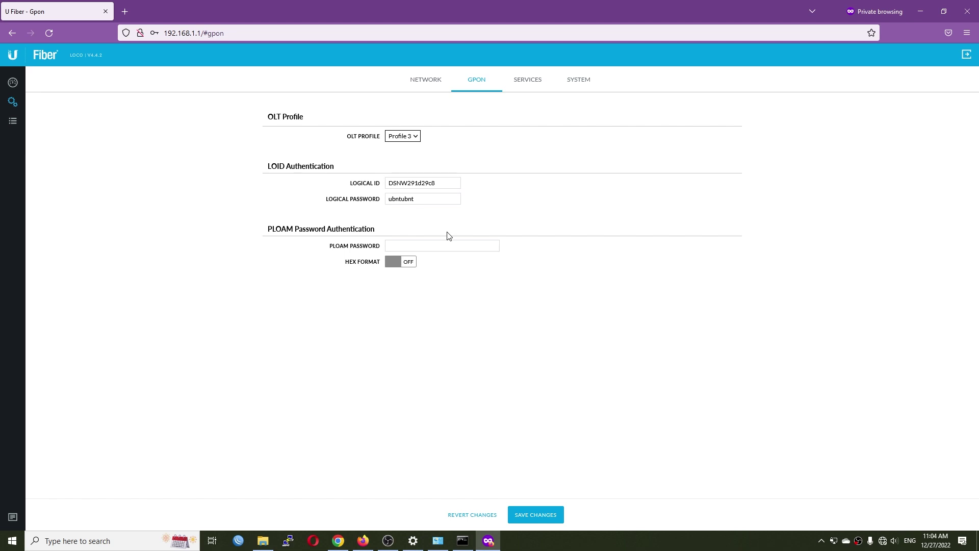
pyautogui.click(413, 136)
pyautogui.click(410, 185)
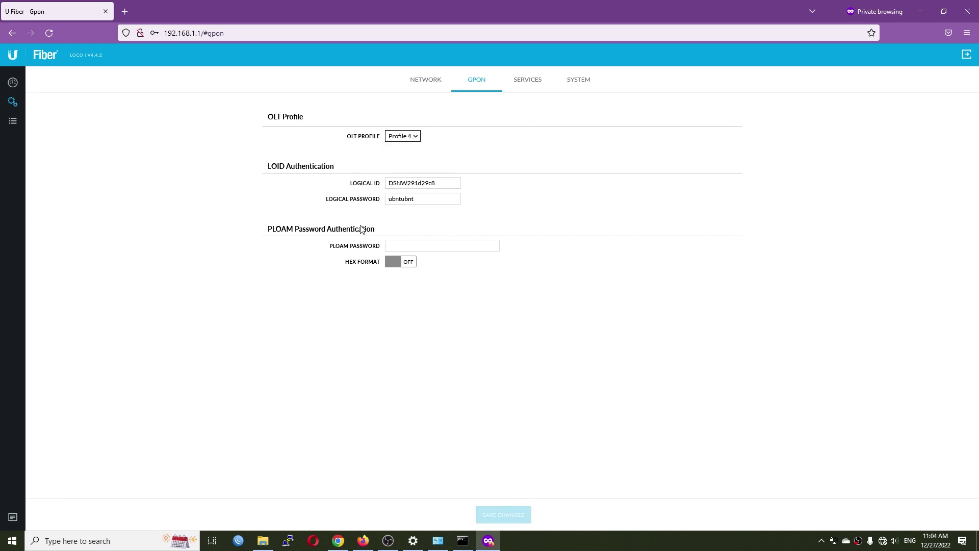
pyautogui.click(442, 241)
# Review Device Details, including the Routes and ARP tables, then close it
pyautogui.click(16, 126)
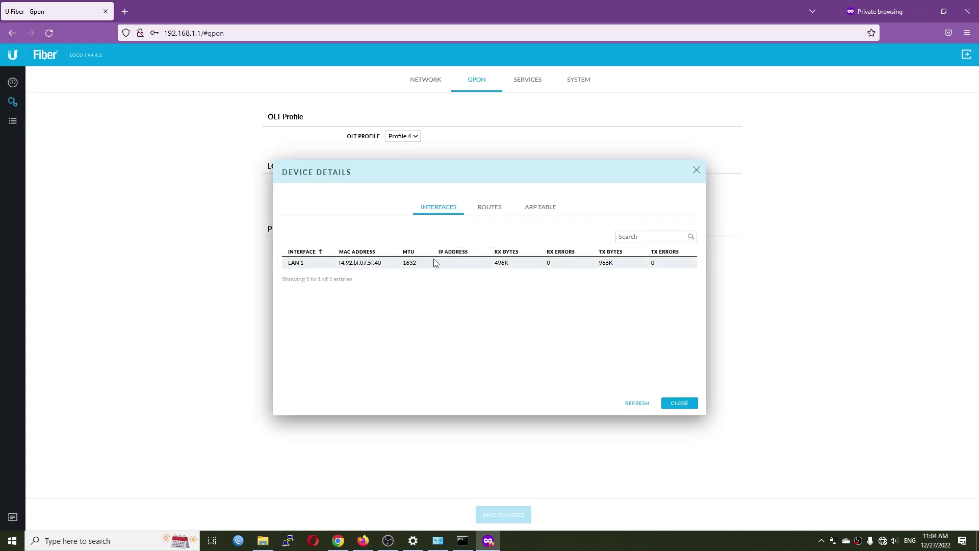
pyautogui.click(489, 215)
pyautogui.click(538, 210)
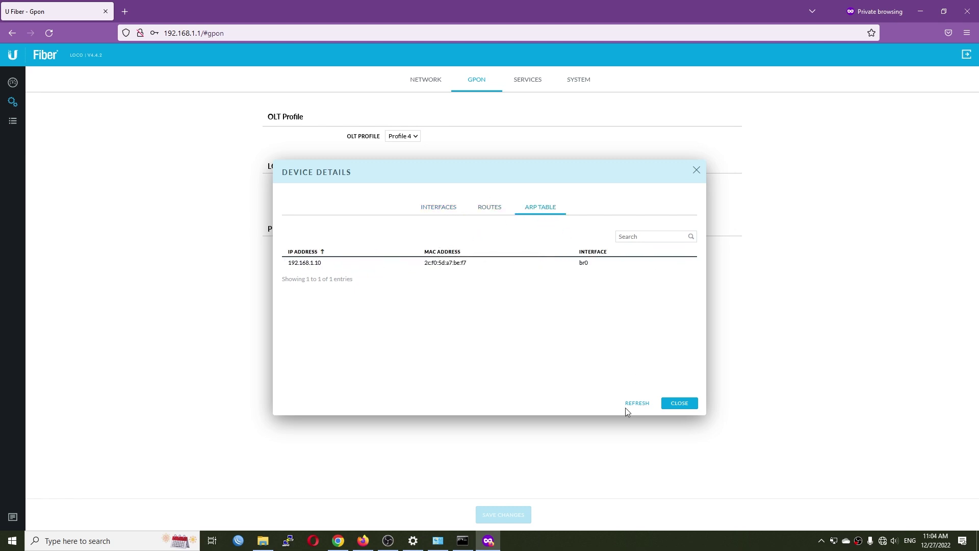
pyautogui.click(696, 169)
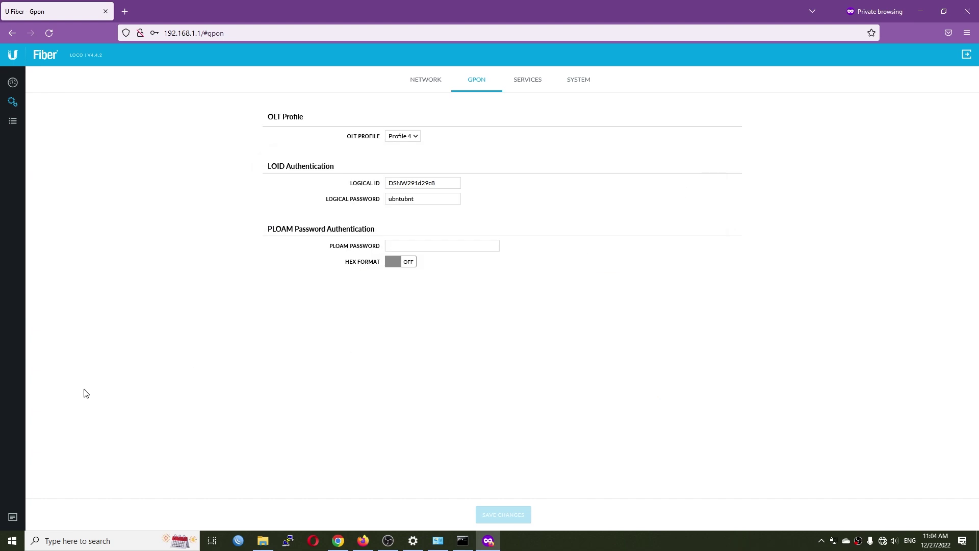
# Read the System Log through to its end, then go back to the Dashboard
pyautogui.click(13, 516)
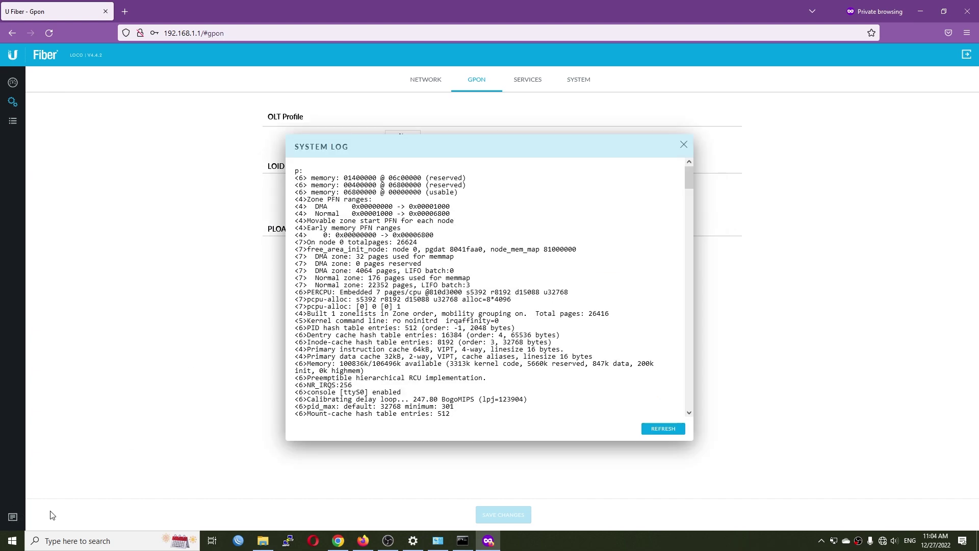
pyautogui.moveTo(344, 229); pyautogui.dragTo(609, 363)
pyautogui.click(504, 397)
pyautogui.moveTo(465, 411); pyautogui.dragTo(381, 185)
pyautogui.scroll(-20, 440, 306)
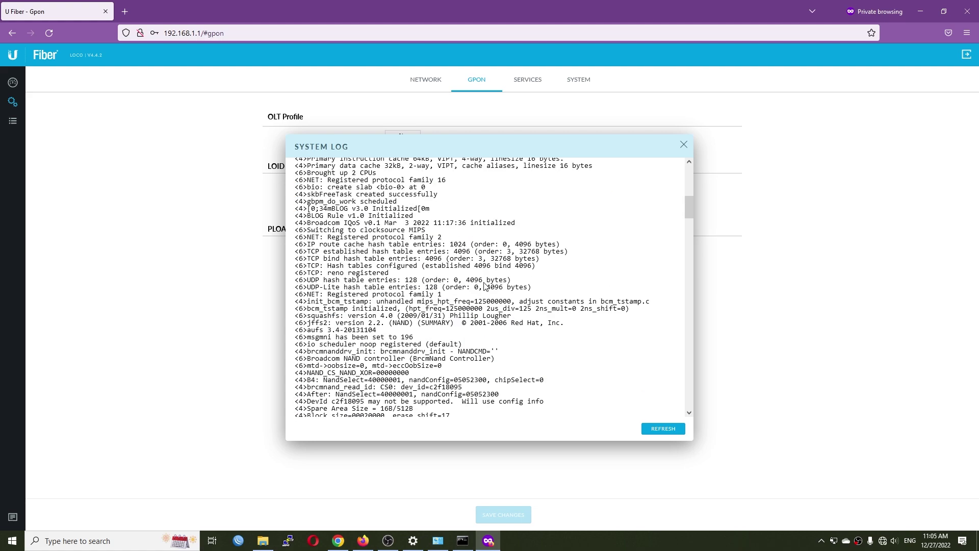
pyautogui.scroll(-10, 452, 303)
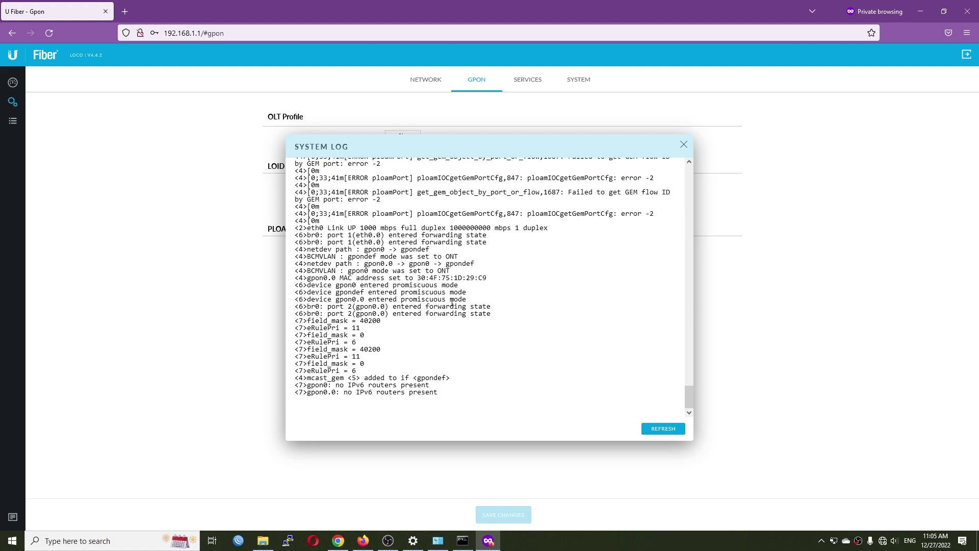
pyautogui.hotkey('alt', 'Left')
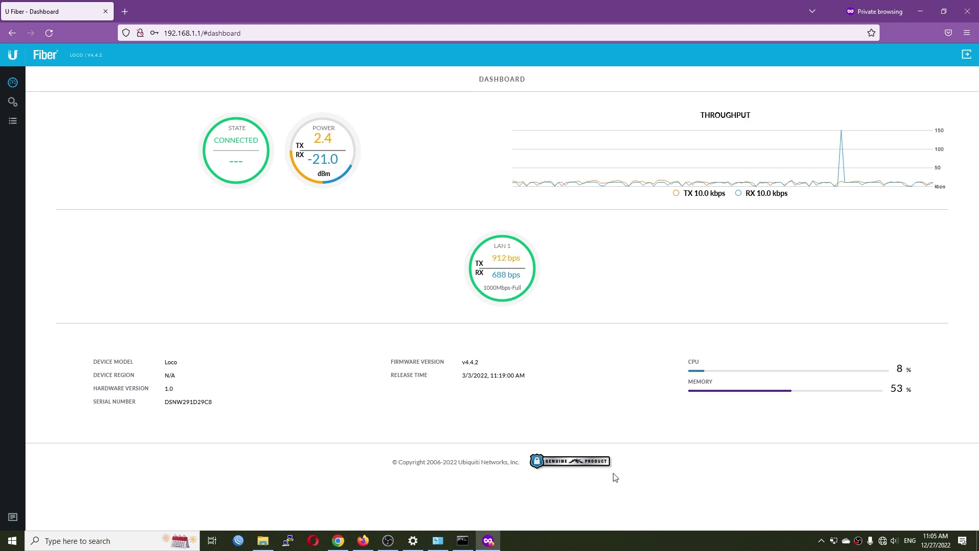
# Go to the UFiber.Configurator GitHub page and scroll to the README's Usage section
pyautogui.click(363, 540)
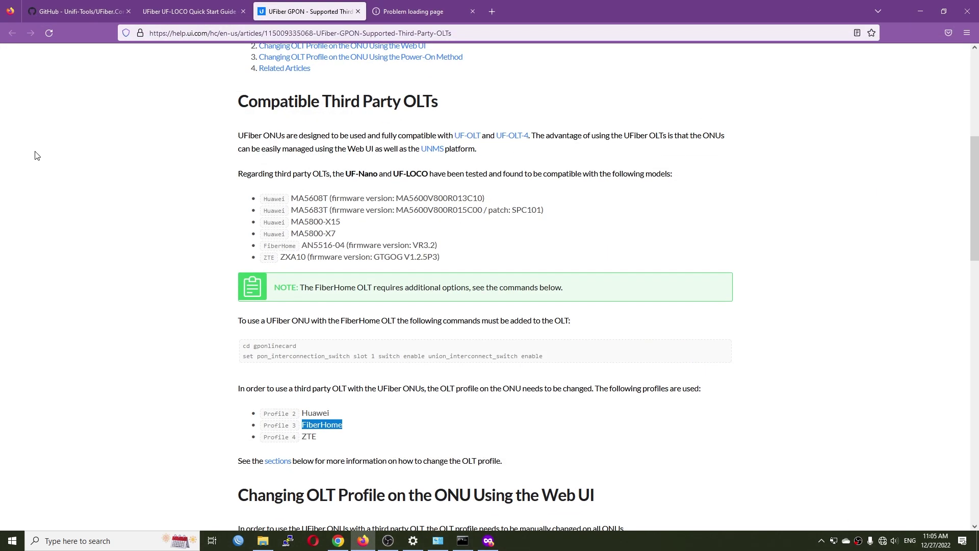
pyautogui.click(95, 7)
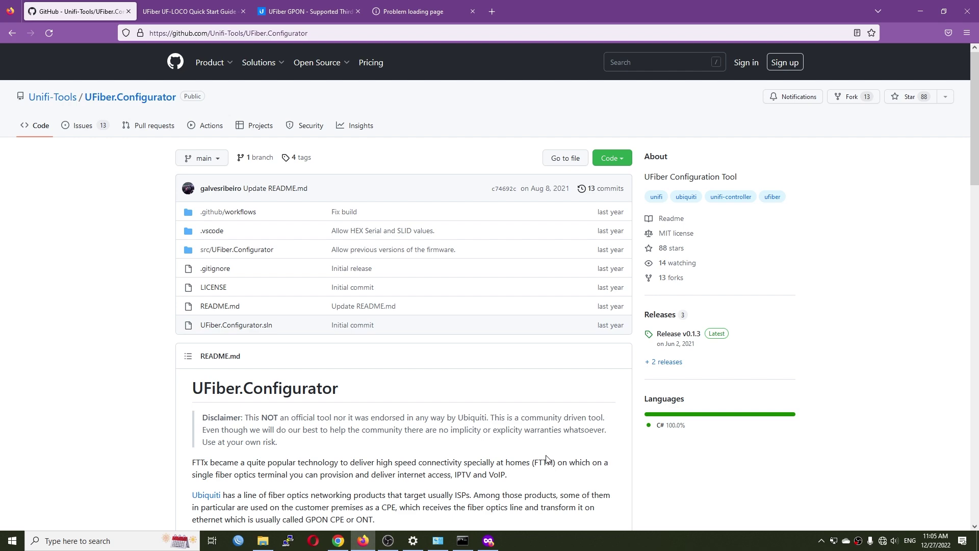
pyautogui.scroll(-4, 492, 433)
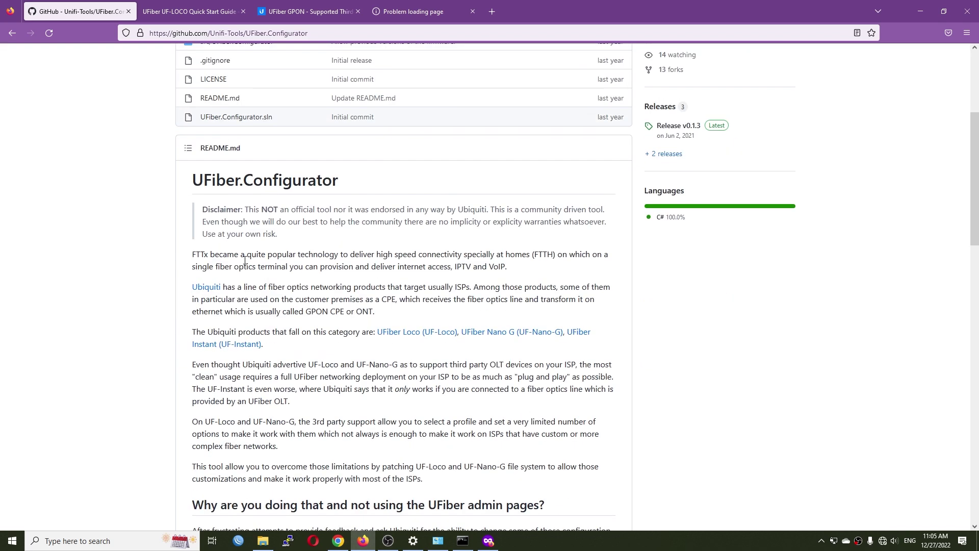
pyautogui.scroll(-9, 403, 281)
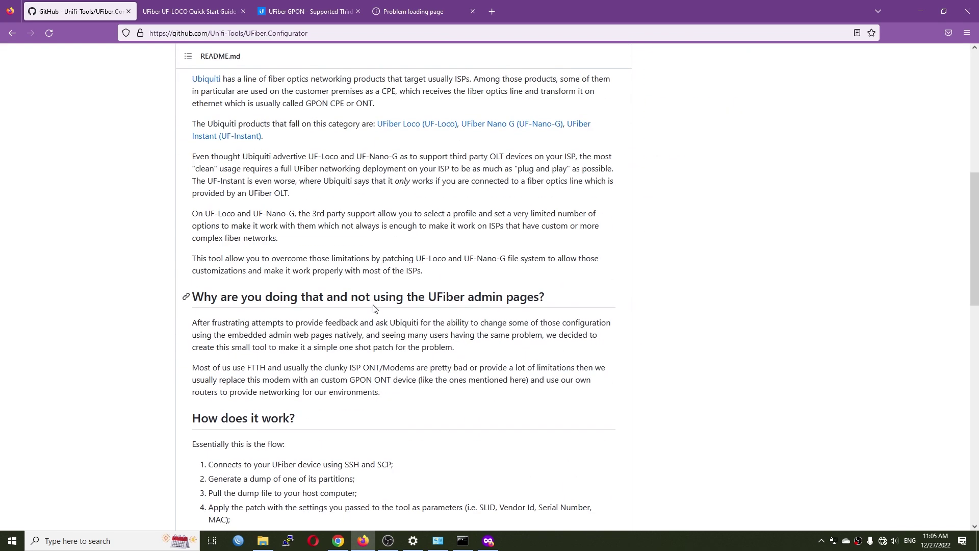
pyautogui.scroll(-7, 397, 317)
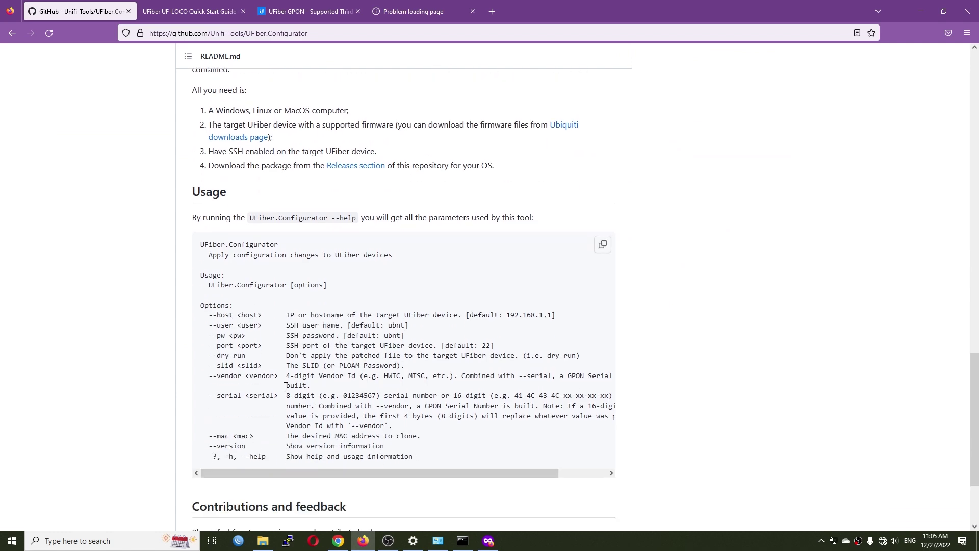
pyautogui.scroll(-1, 284, 351)
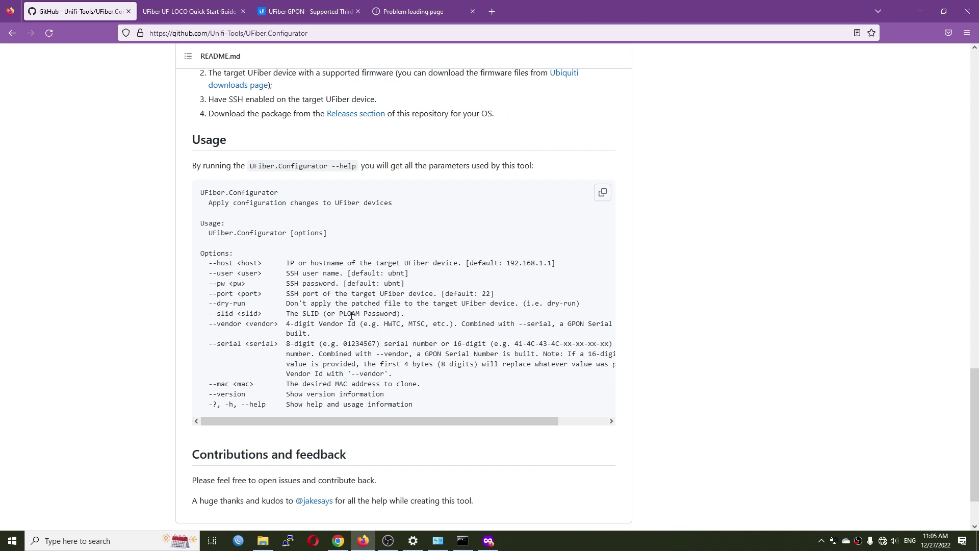
# Read the --vendor, --serial, --mac and --version option names, then scroll back up
pyautogui.doubleClick(227, 323)
pyautogui.doubleClick(226, 345)
pyautogui.click(359, 362)
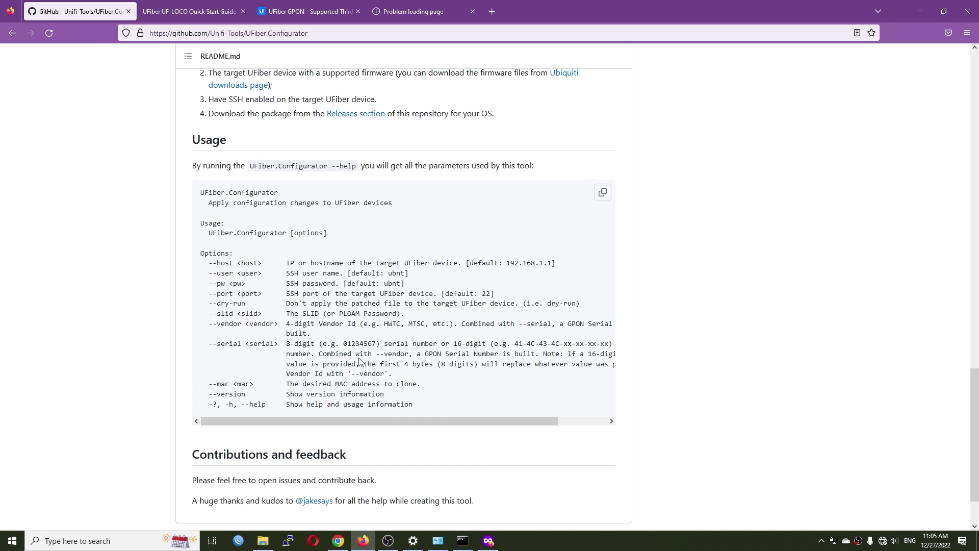
pyautogui.doubleClick(220, 384)
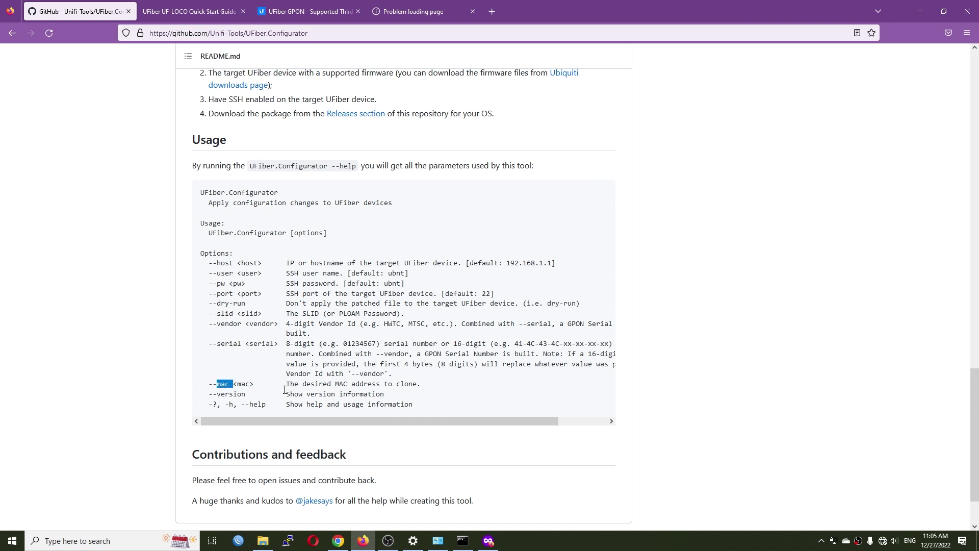
pyautogui.doubleClick(229, 394)
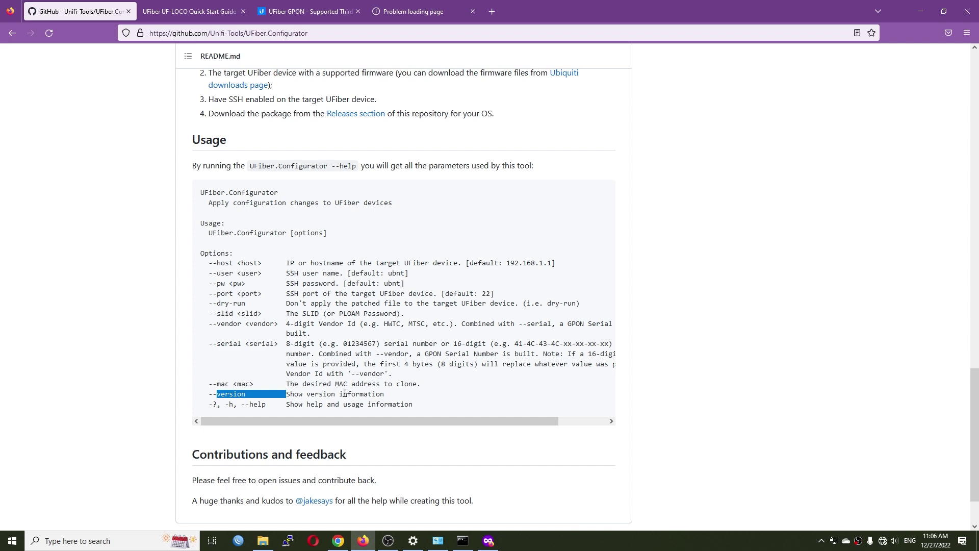
pyautogui.scroll(15, 423, 262)
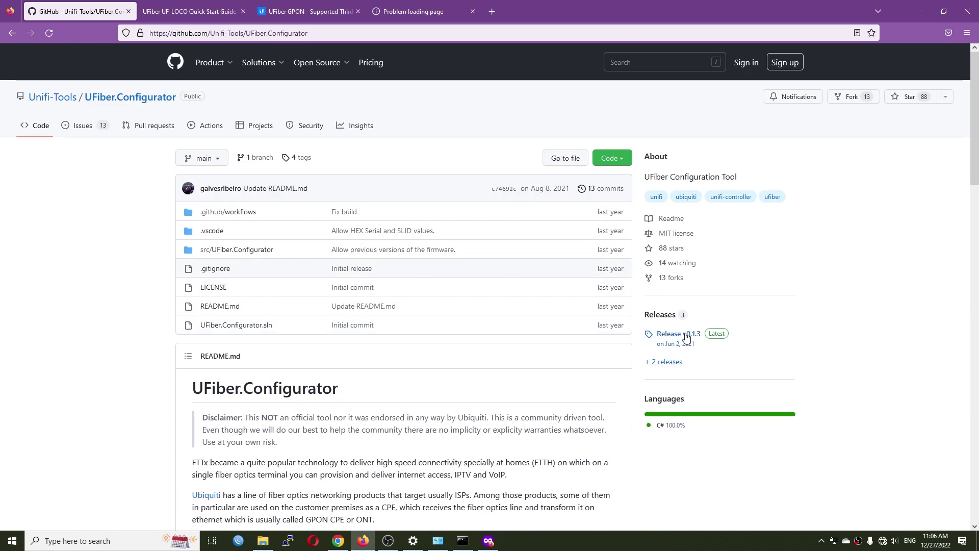
# Open the Release v0.1.3 page, reconnecting Wi‑Fi and reloading it
pyautogui.click(686, 339)
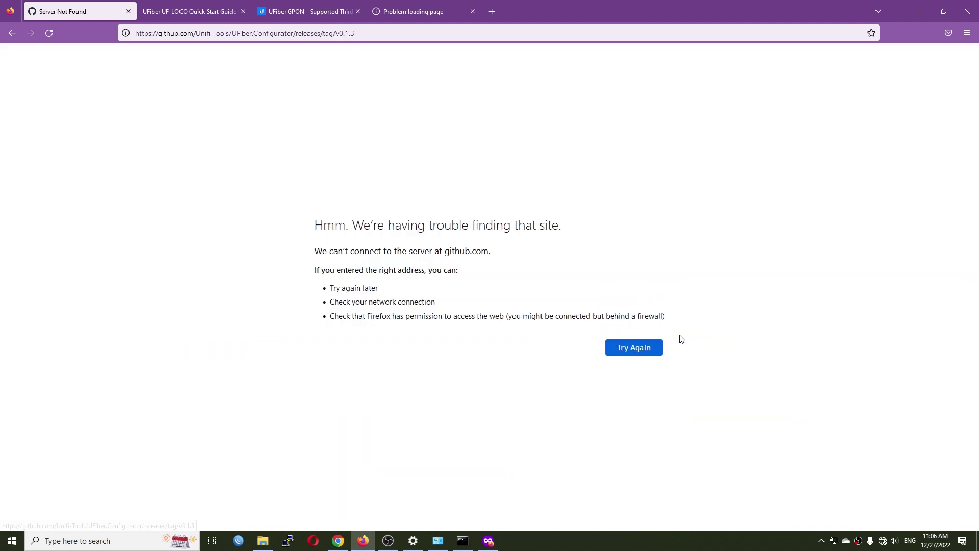
pyautogui.click(886, 547)
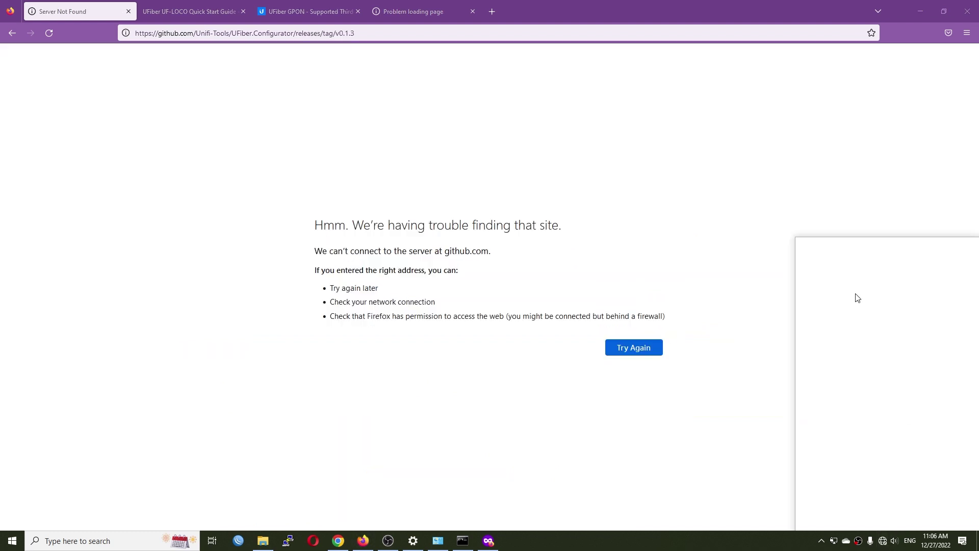
pyautogui.doubleClick(846, 302)
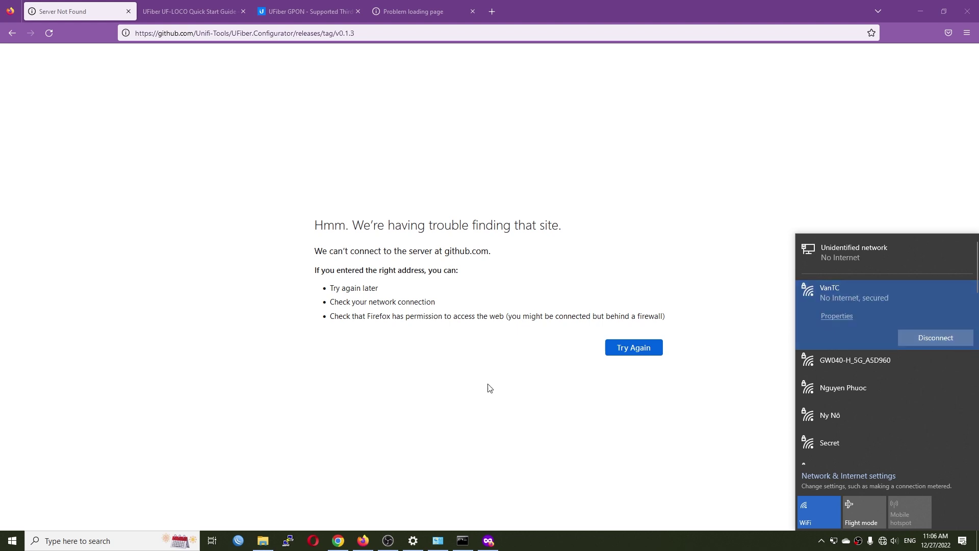
pyautogui.click(426, 397)
pyautogui.click(49, 41)
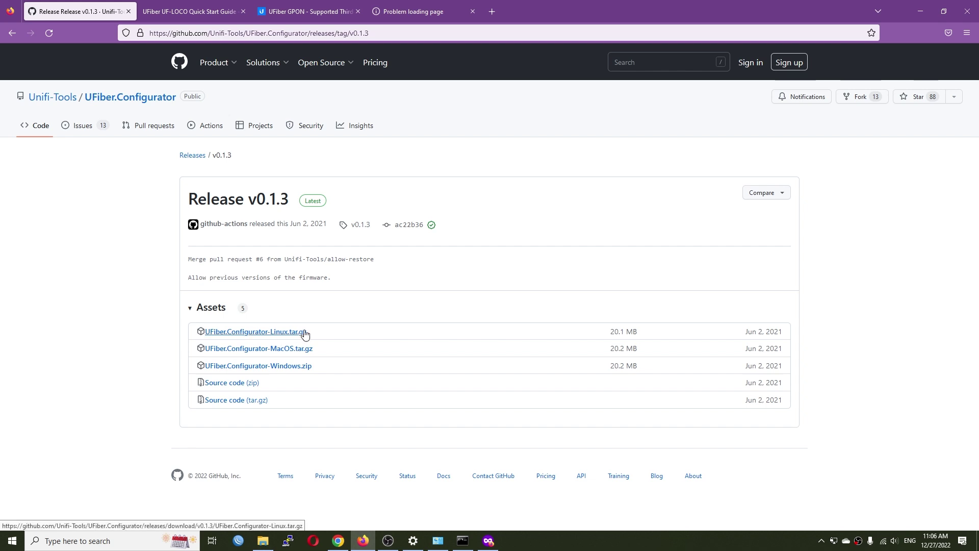
# Download UFiber.Configurator-Windows.zip and show it in its Downloads\Firefox folder
pyautogui.click(284, 371)
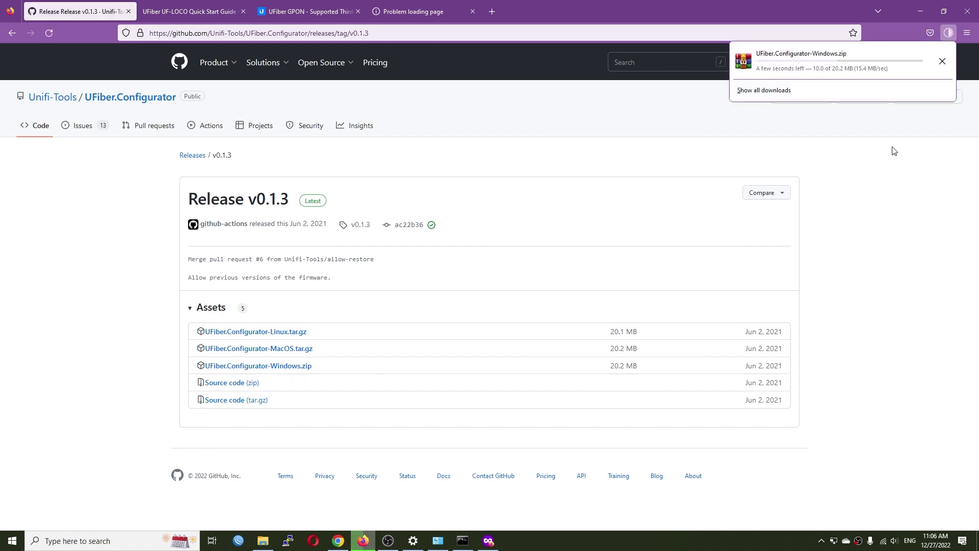
pyautogui.click(945, 33)
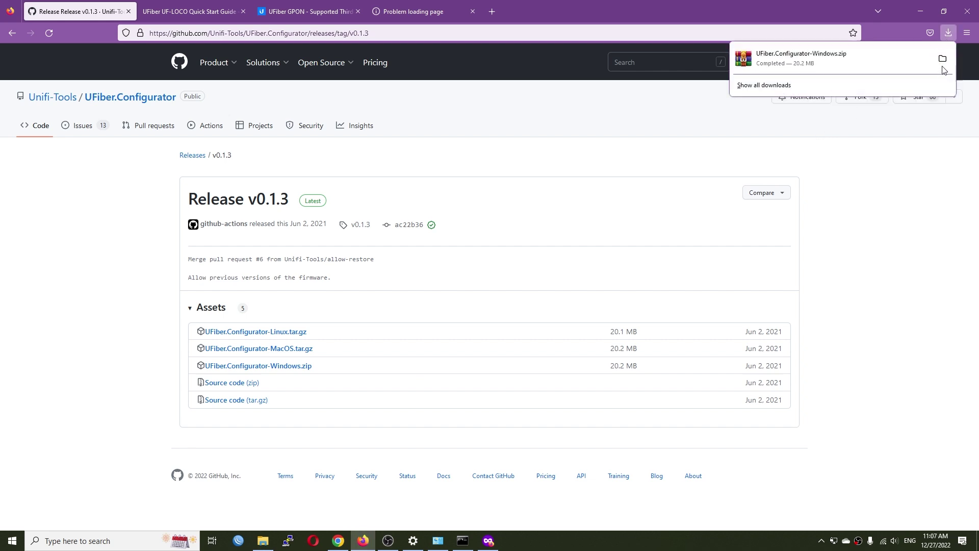
pyautogui.click(942, 59)
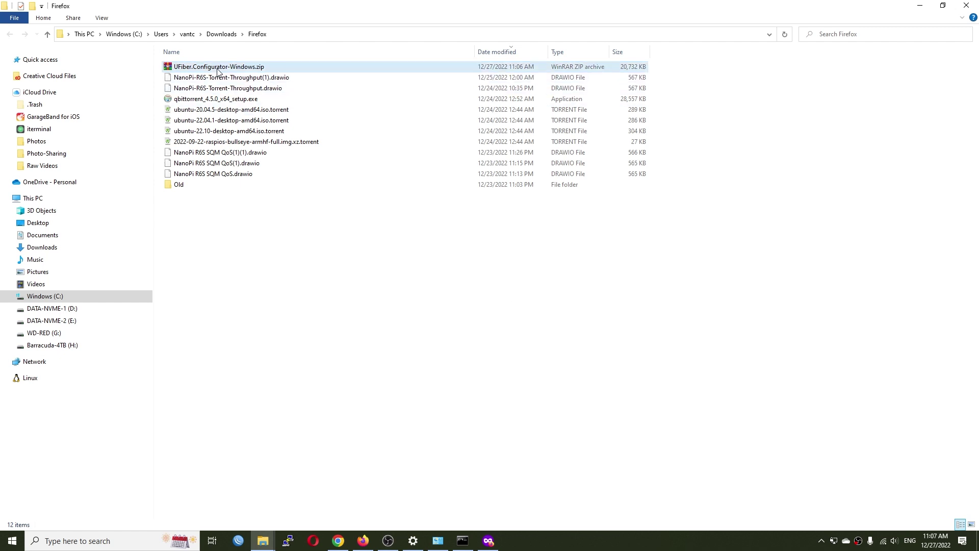
# Try extracting the downloaded Windows archive into its own folder
pyautogui.click(220, 69)
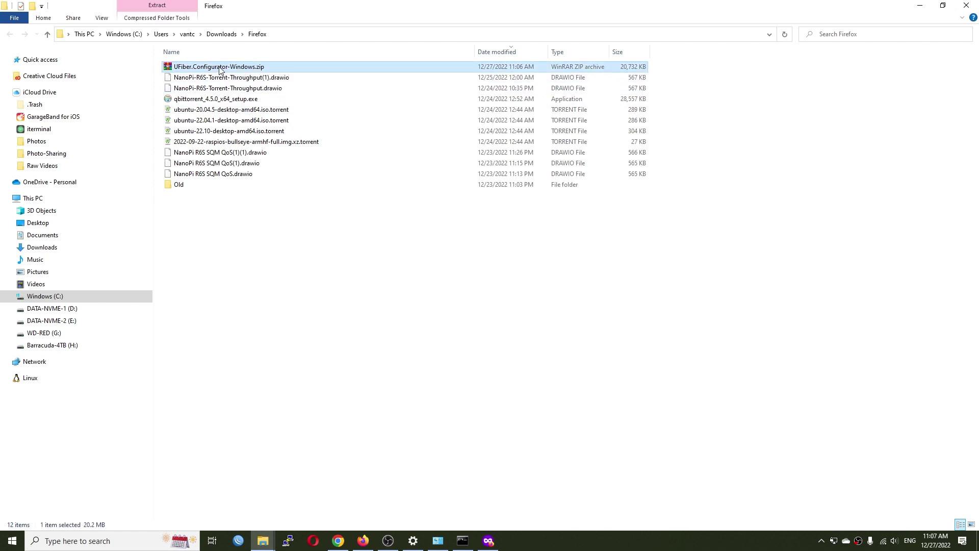
pyautogui.rightClick(220, 69)
pyautogui.click(269, 124)
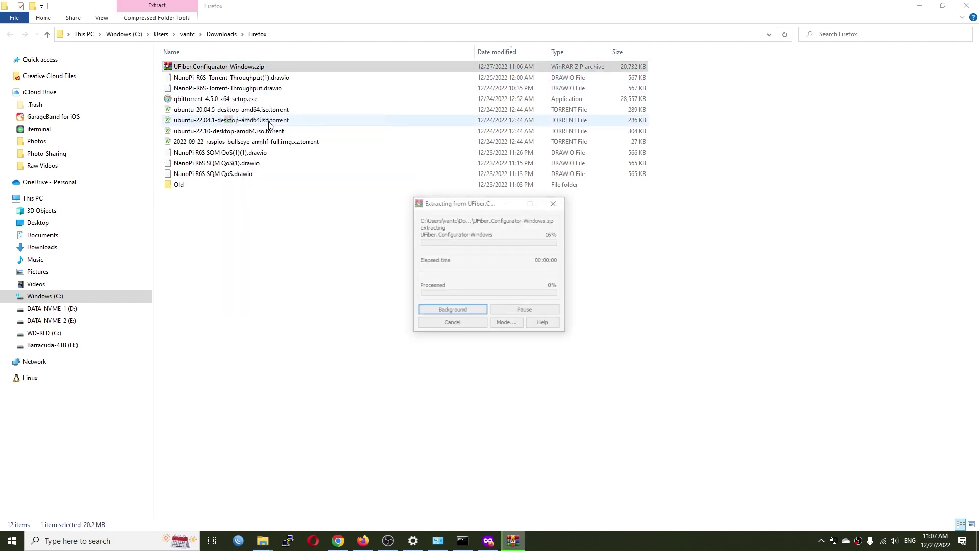
# Rename the extracted item to UFiber.Configurator-Windows2.zip
pyautogui.click(238, 189)
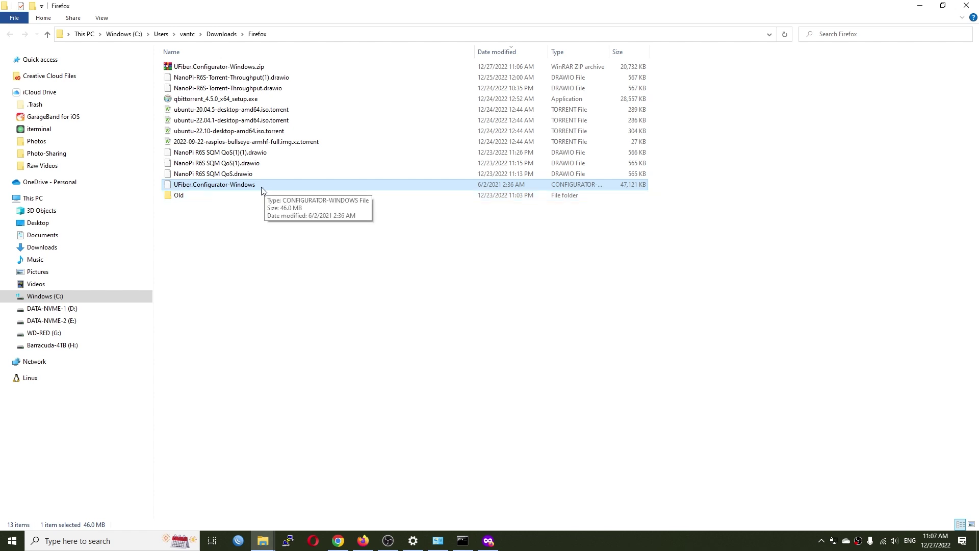
pyautogui.click(266, 185)
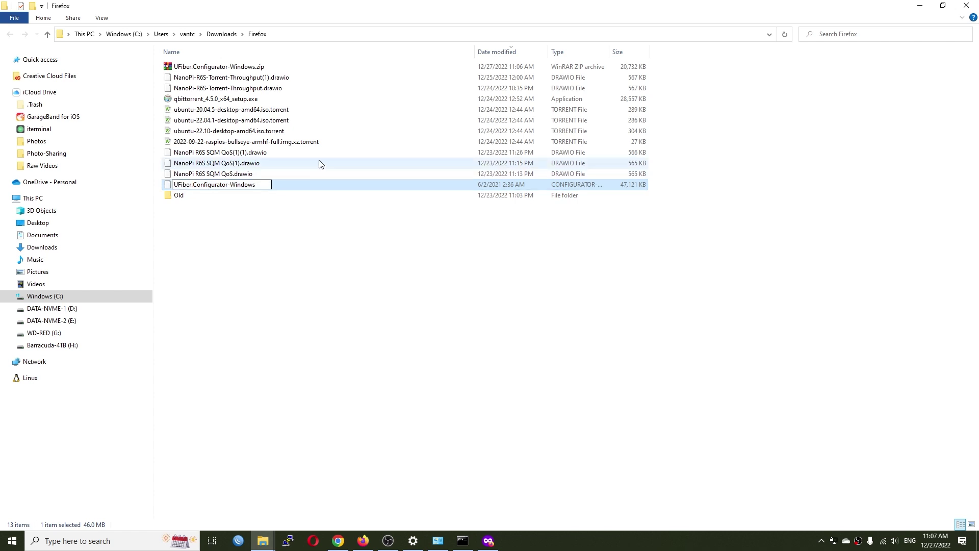
pyautogui.press('BackSpace')
pyautogui.write('2.zip')
pyautogui.press('Return')
pyautogui.press('Return')
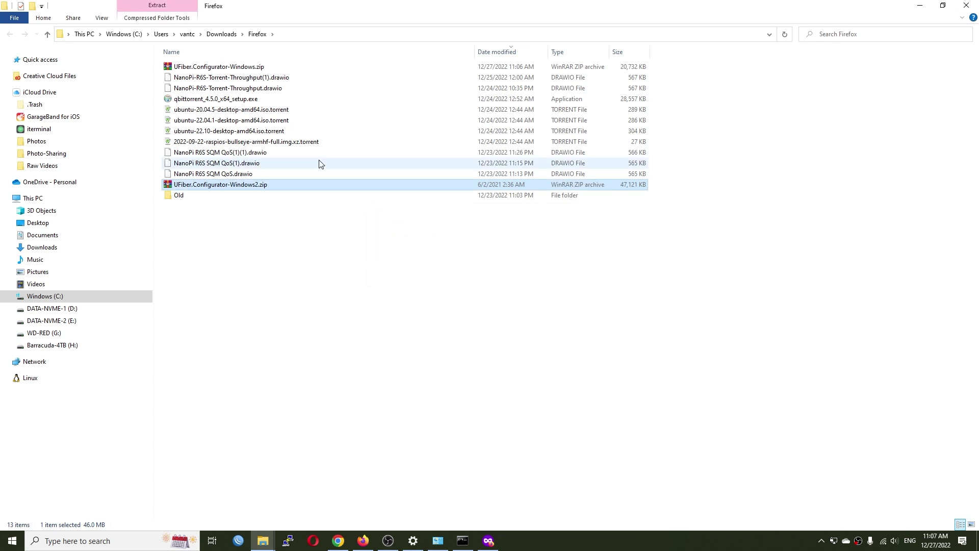
# Extract the renamed zip here and open the resulting win-x64 folder
pyautogui.rightClick(261, 185)
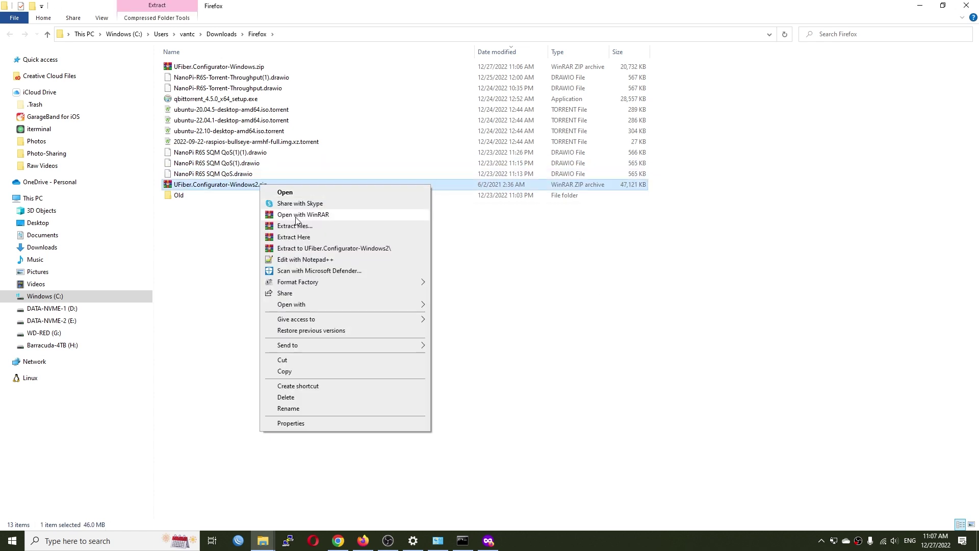
pyautogui.click(327, 241)
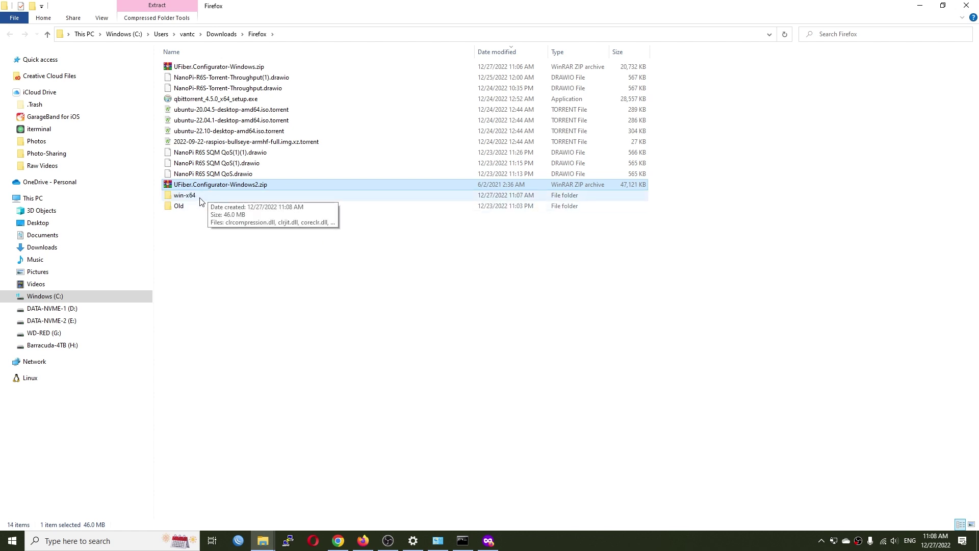
pyautogui.doubleClick(200, 201)
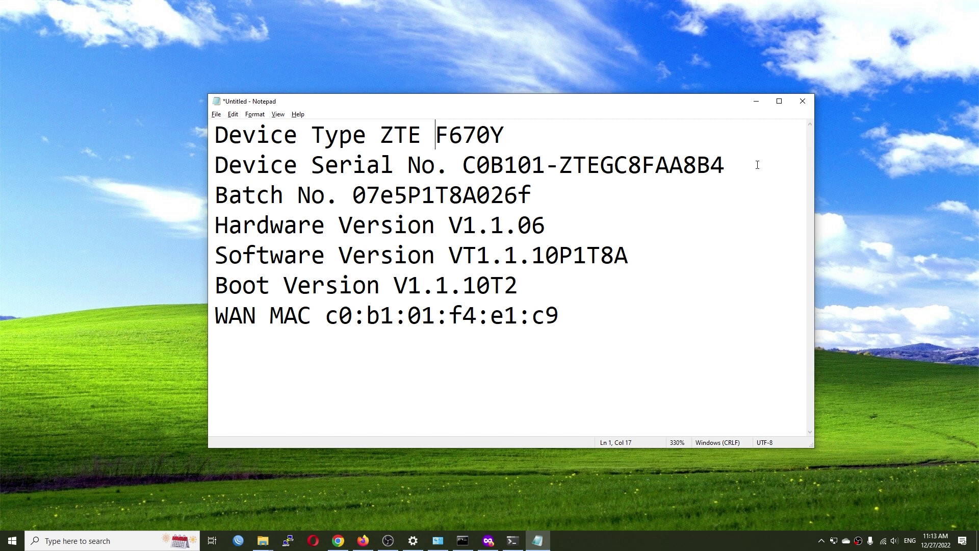
# Copy the serial from line 2 and paste it on a new line below the WAN MAC
pyautogui.moveTo(730, 163); pyautogui.dragTo(560, 164)
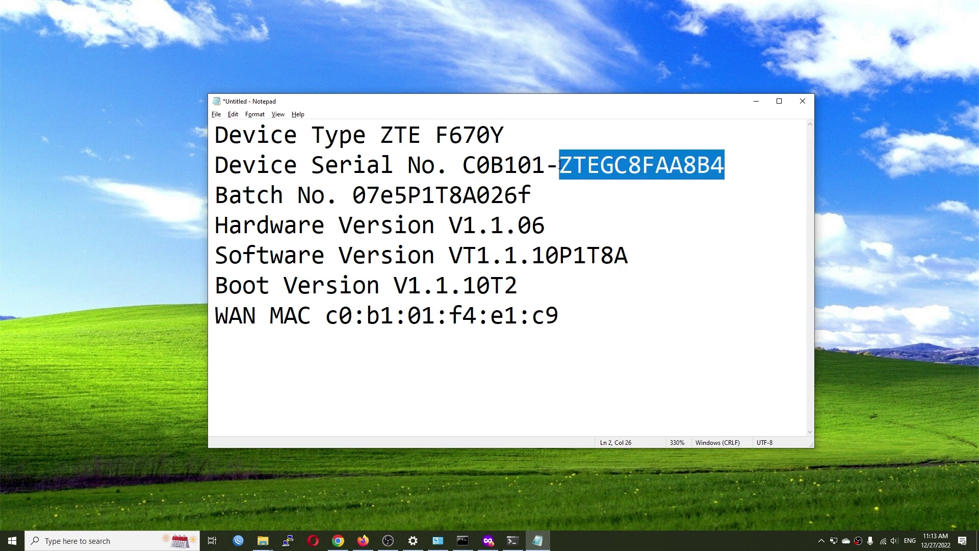
pyautogui.moveTo(565, 311); pyautogui.dragTo(326, 315)
pyautogui.click(585, 321)
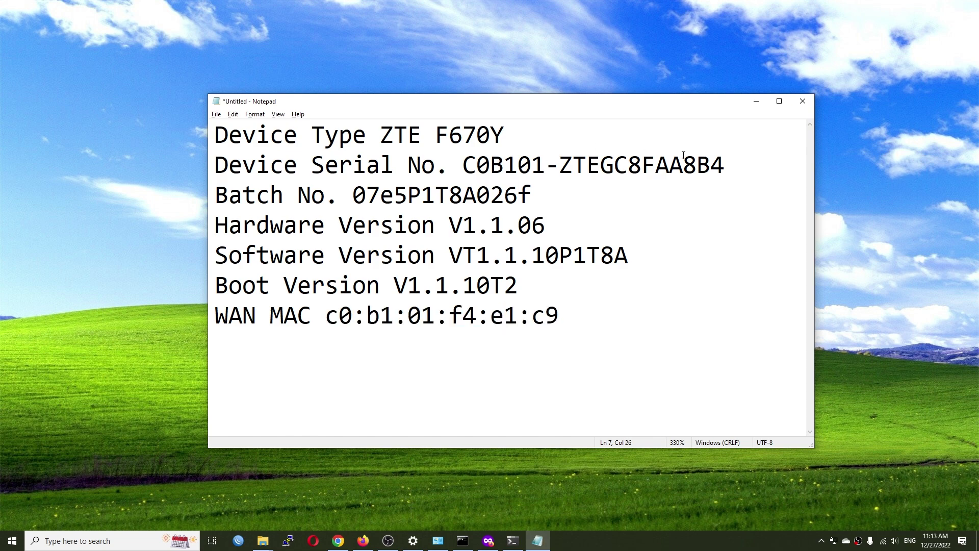
pyautogui.moveTo(726, 164); pyautogui.dragTo(561, 164)
pyautogui.click(601, 325)
pyautogui.press('Return')
pyautogui.press('Return')
pyautogui.press('Return')
pyautogui.hotkey('ctrl', 'v')
pyautogui.press('Return')
pyautogui.press('Return')
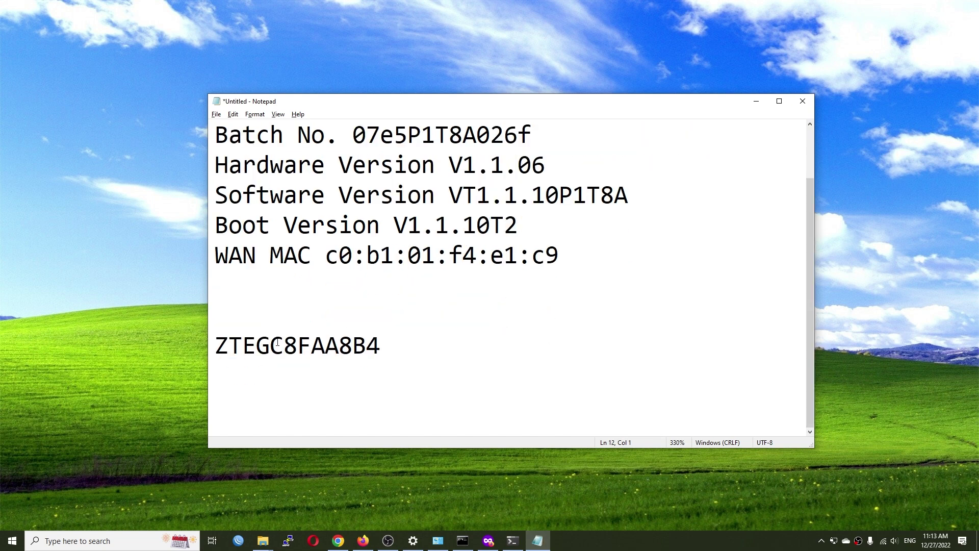
# Label the pasted line 'Serial Number:' and separate the ZTEG prefix from its eight digits
pyautogui.click(214, 342)
pyautogui.write('Serial')
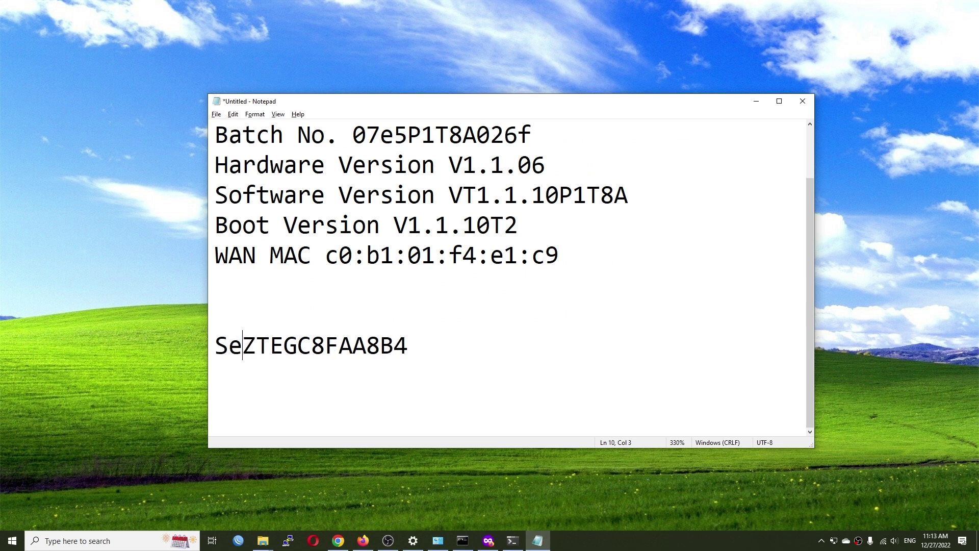
pyautogui.write(' Number:')
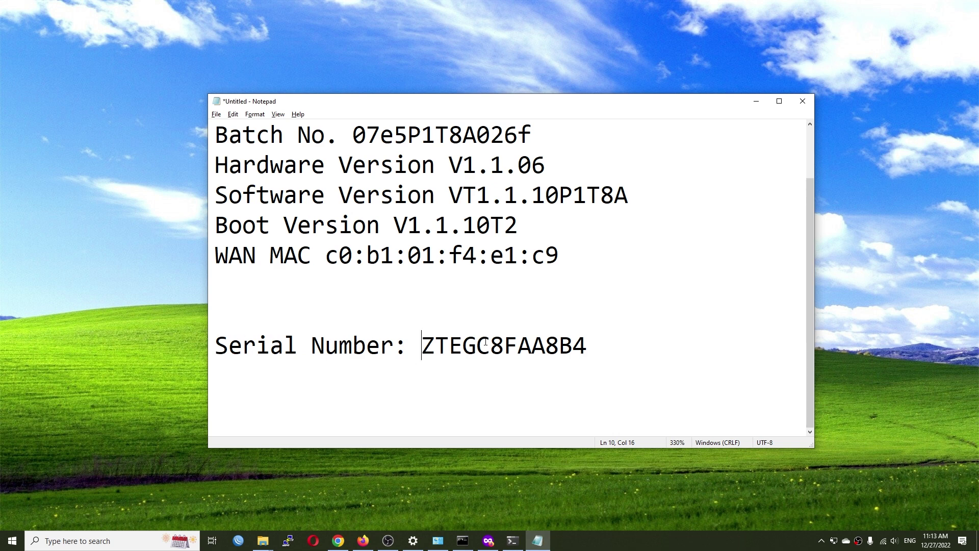
pyautogui.click(482, 347)
pyautogui.moveTo(484, 349); pyautogui.dragTo(427, 352)
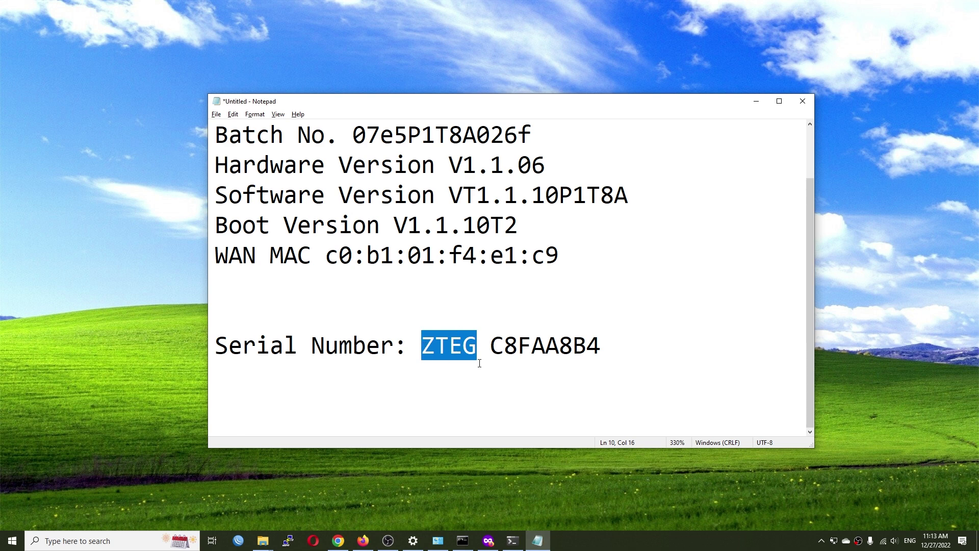
pyautogui.click(455, 376)
pyautogui.moveTo(477, 348); pyautogui.dragTo(426, 345)
pyautogui.moveTo(491, 345)
pyautogui.mouseDown()
pyautogui.moveTo(604, 345)
pyautogui.moveTo(493, 345)
pyautogui.mouseUp()
pyautogui.click(607, 345)
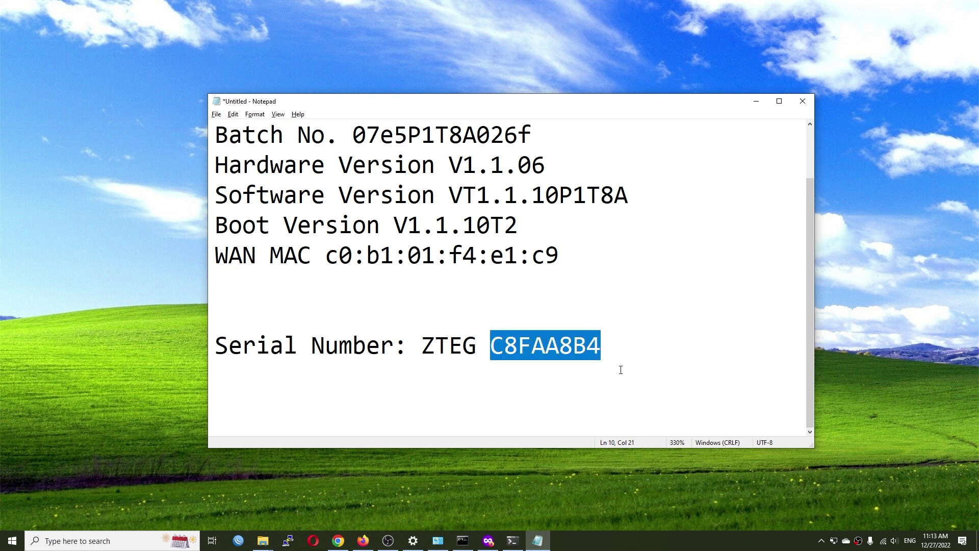
pyautogui.click(611, 348)
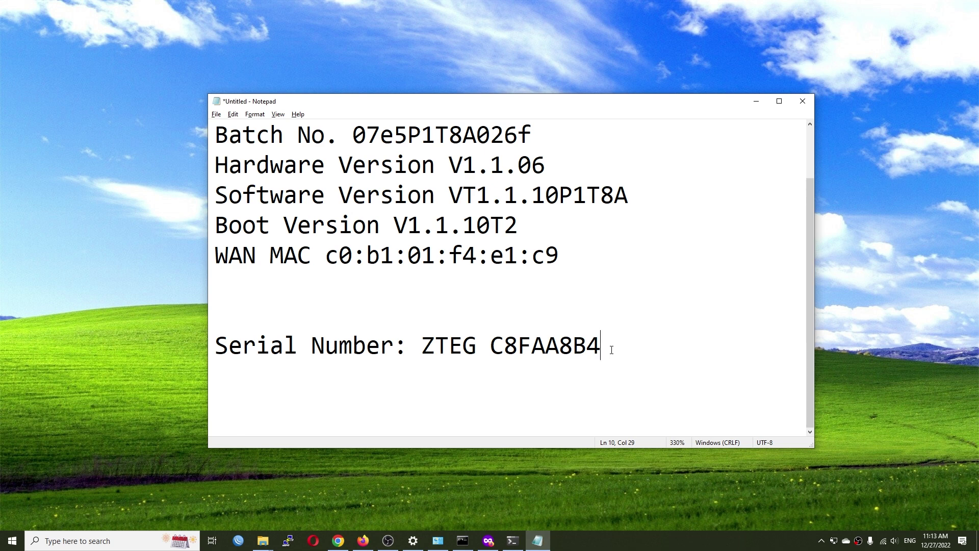
pyautogui.moveTo(563, 259); pyautogui.dragTo(218, 262)
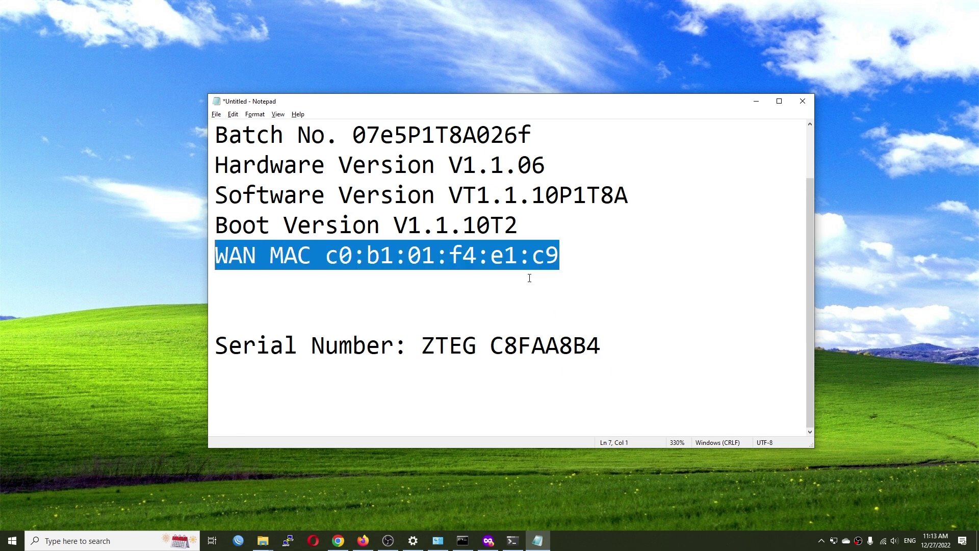
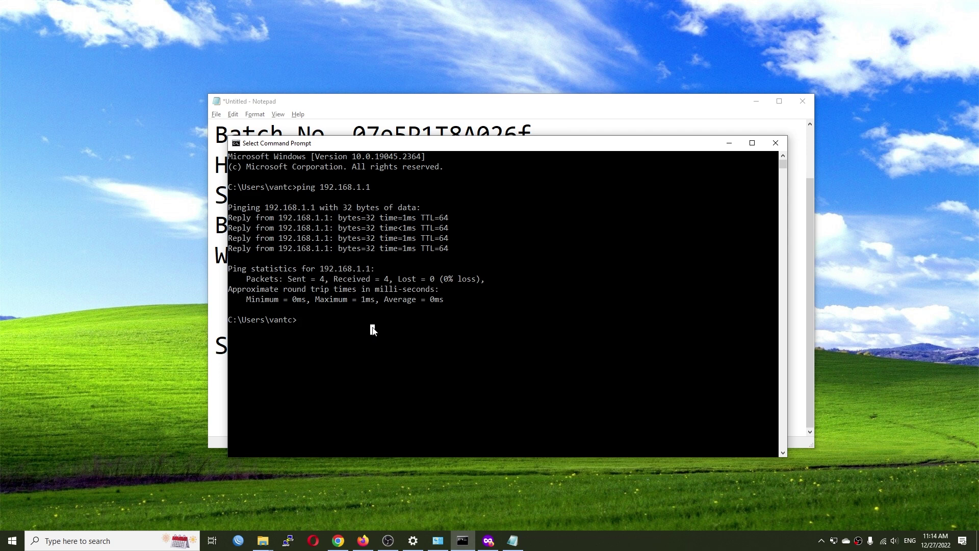
# Run cd into Downloads\Firefox\win-x64, checking the path in File Explorer, then enter UFiber.Configurator.exe
pyautogui.press('BackSpace')
pyautogui.press('BackSpace')
pyautogui.press('BackSpace')
pyautogui.press('BackSpace')
pyautogui.write('\\')
pyautogui.press('BackSpace')
pyautogui.write('Downloads\\Firefox\\')
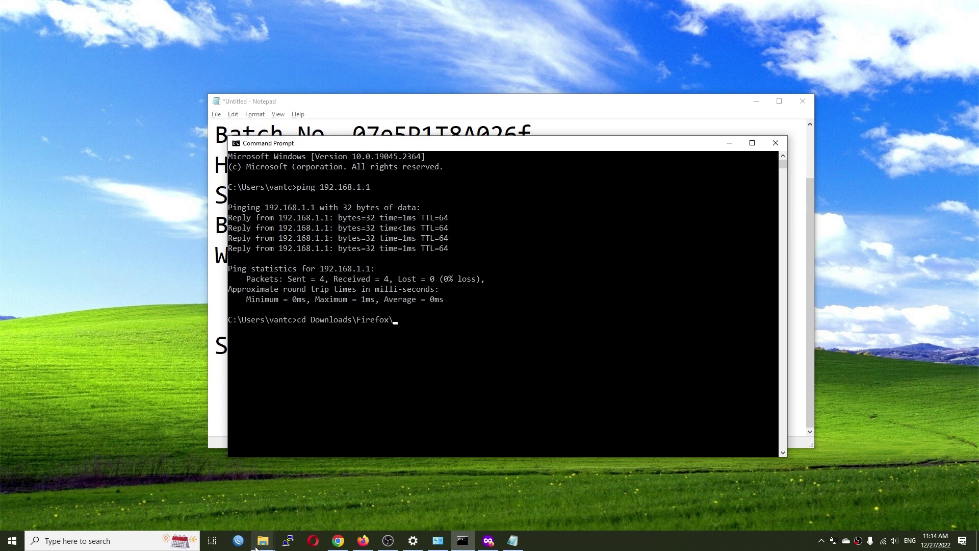
pyautogui.moveTo(263, 540)
pyautogui.click(300, 497)
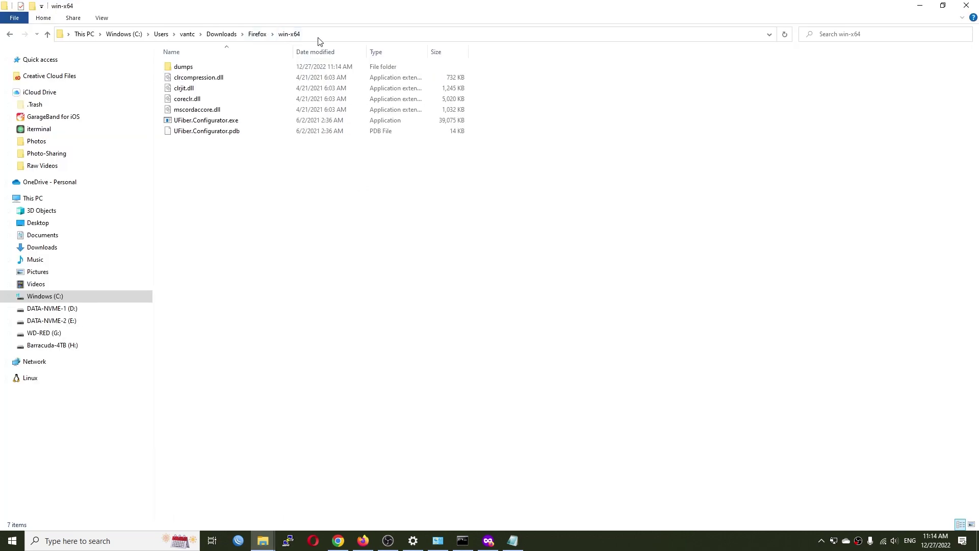
pyautogui.click(913, 5)
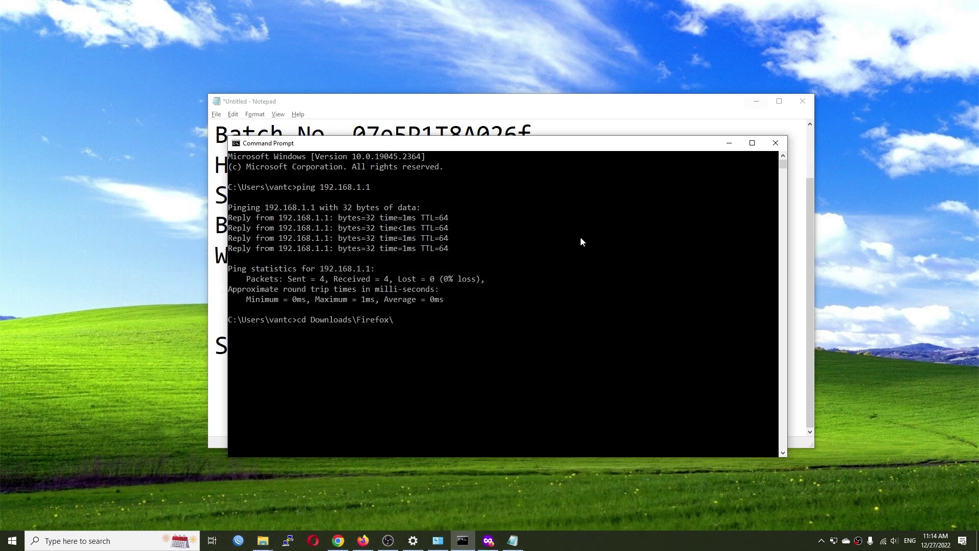
pyautogui.write('win-x64')
pyautogui.press('Return')
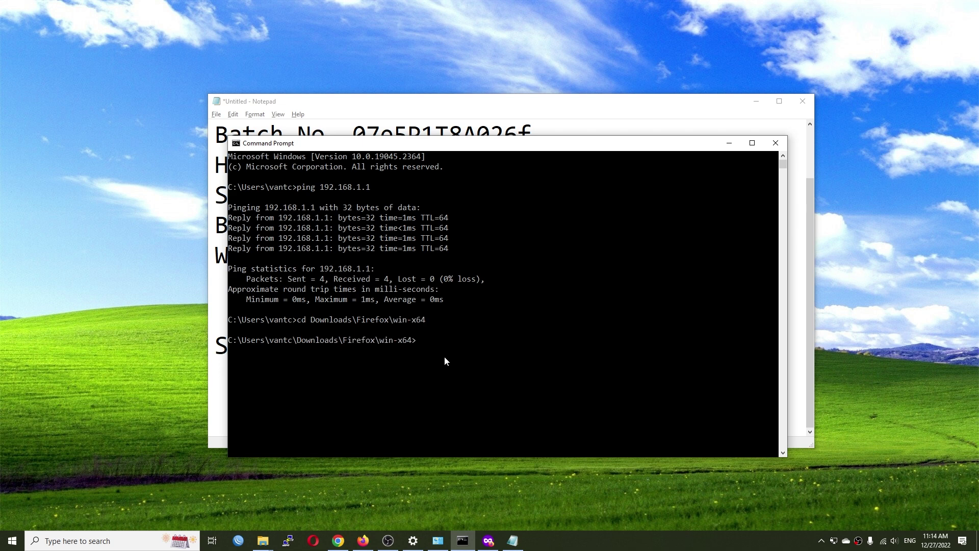
pyautogui.write('UFiber.Configurator.exe')
# Review the Usage command options in Firefox's UFiber.Configurator GitHub README, then bring the device notes forward
pyautogui.click(358, 547)
pyautogui.click(77, 11)
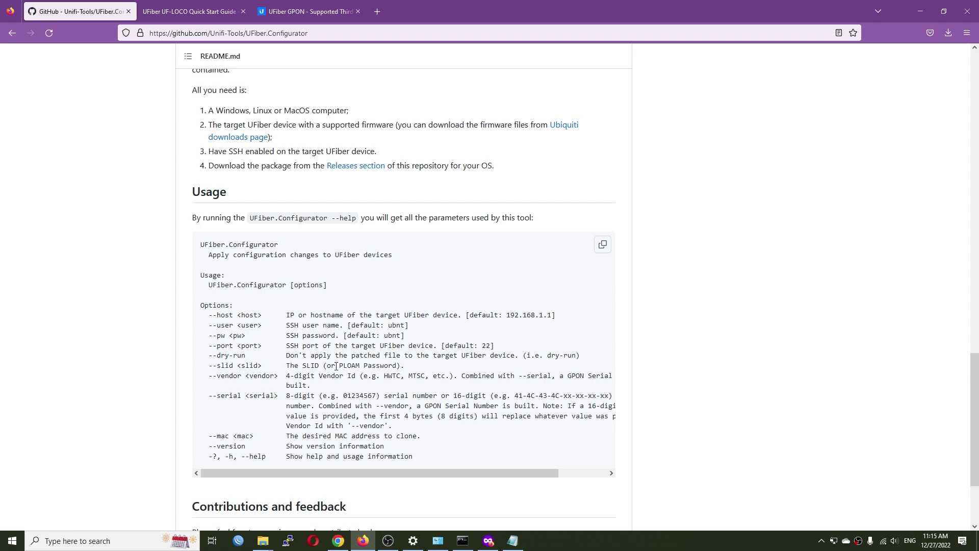
pyautogui.moveTo(412, 370); pyautogui.dragTo(247, 355)
pyautogui.click(374, 394)
pyautogui.moveTo(515, 544)
pyautogui.click(502, 511)
pyautogui.click(624, 359)
pyautogui.press('Return')
pyautogui.press('Return')
pyautogui.write('--v')
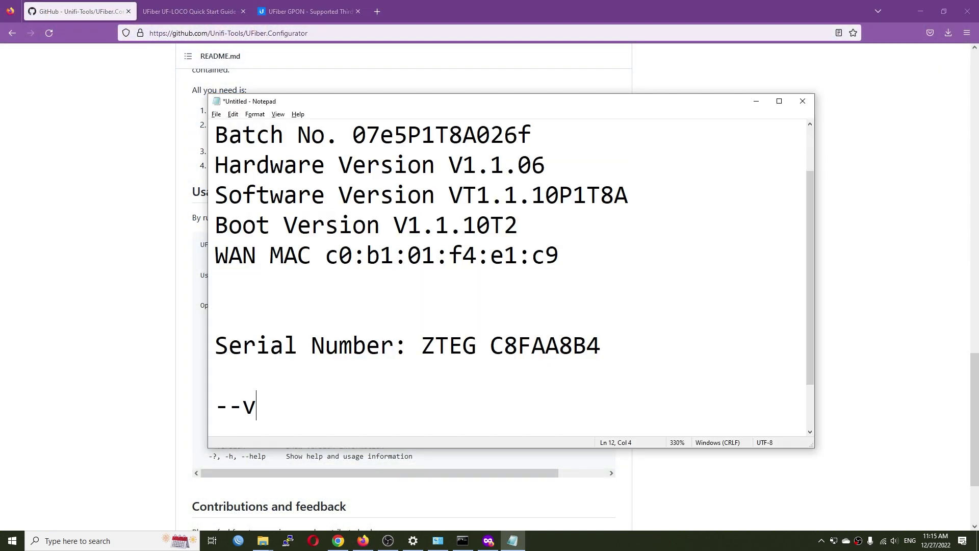
pyautogui.write('endor ')
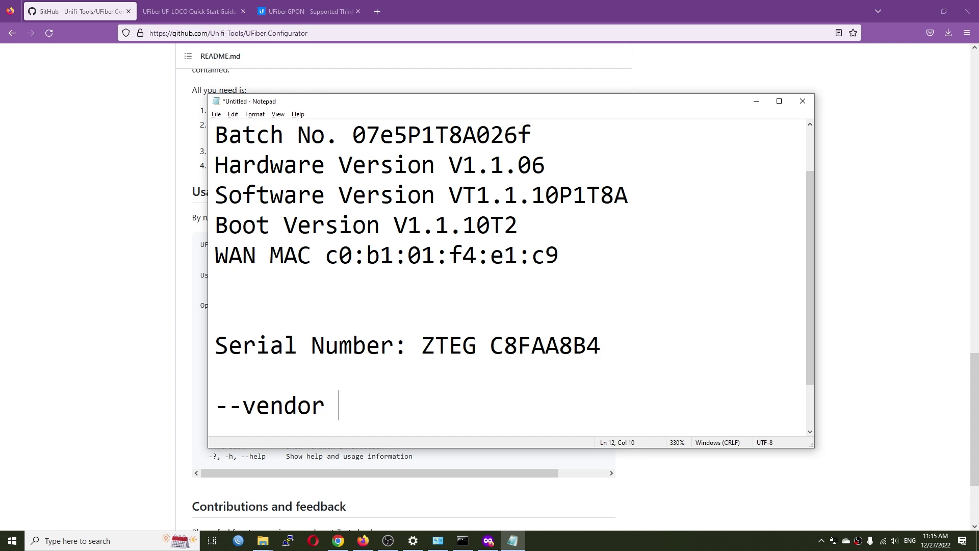
pyautogui.write('ZTEG')
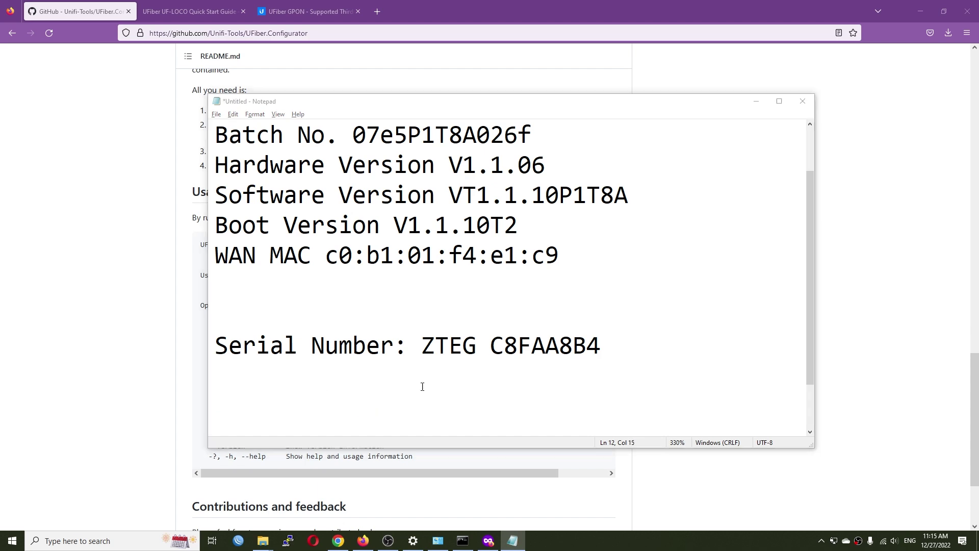
pyautogui.hotkey('alt', 'Tab')
pyautogui.hotkey('alt', 'Tab')
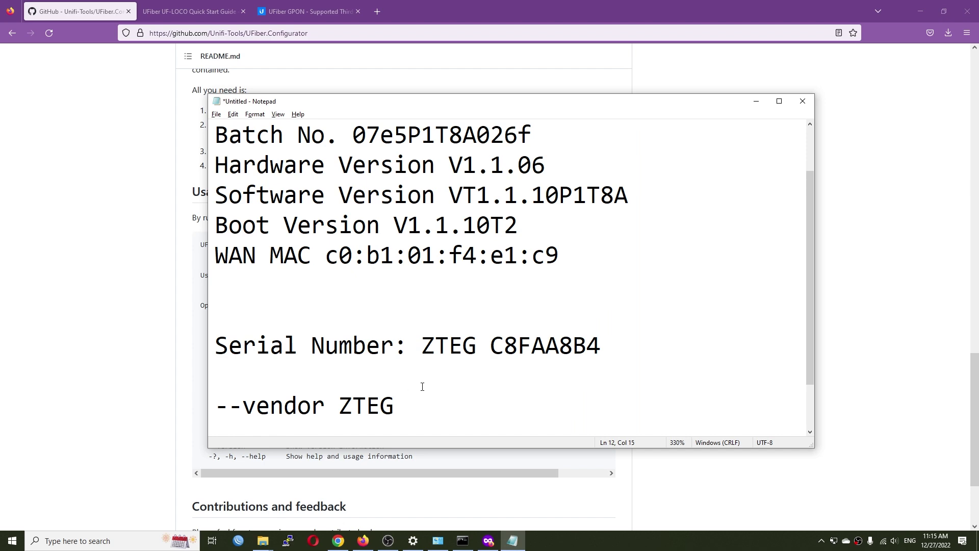
pyautogui.write('--')
pyautogui.hotkey('alt', 'Tab')
pyautogui.hotkey('alt', 'Tab')
pyautogui.write('serial')
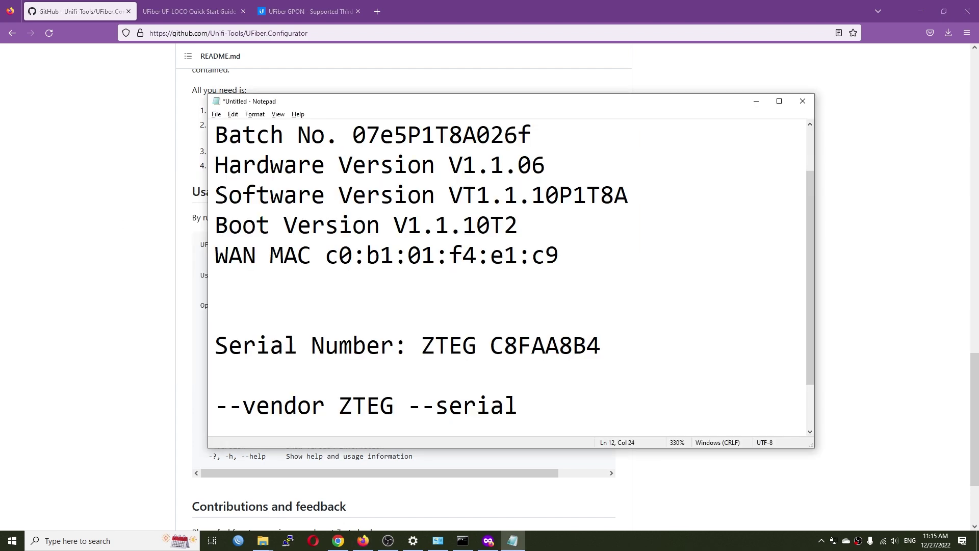
pyautogui.moveTo(601, 348); pyautogui.dragTo(489, 346)
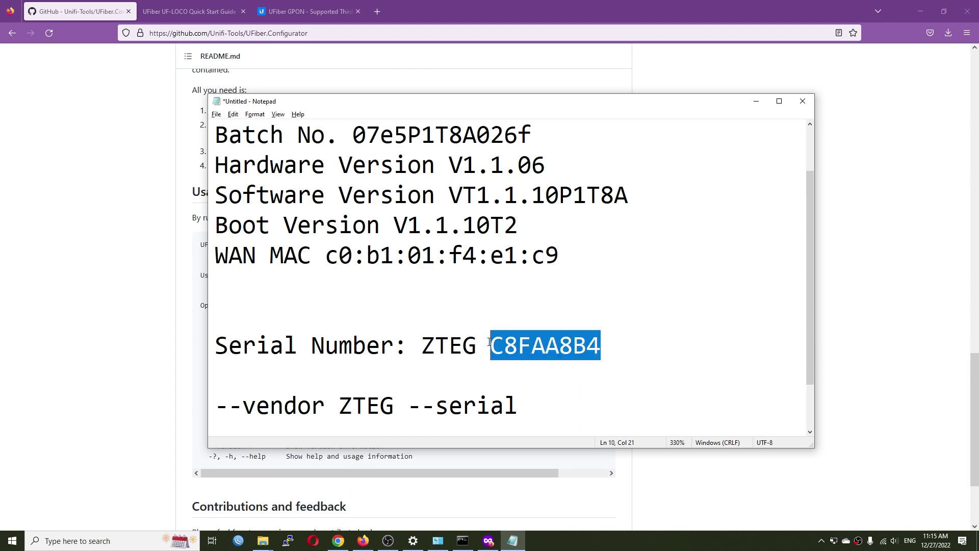
pyautogui.hotkey('ctrl', 'c')
pyautogui.click(557, 405)
pyautogui.hotkey('ctrl', 'v')
# Append --mac followed by the WAN MAC address copied from the notes
pyautogui.hotkey('alt', 'Tab')
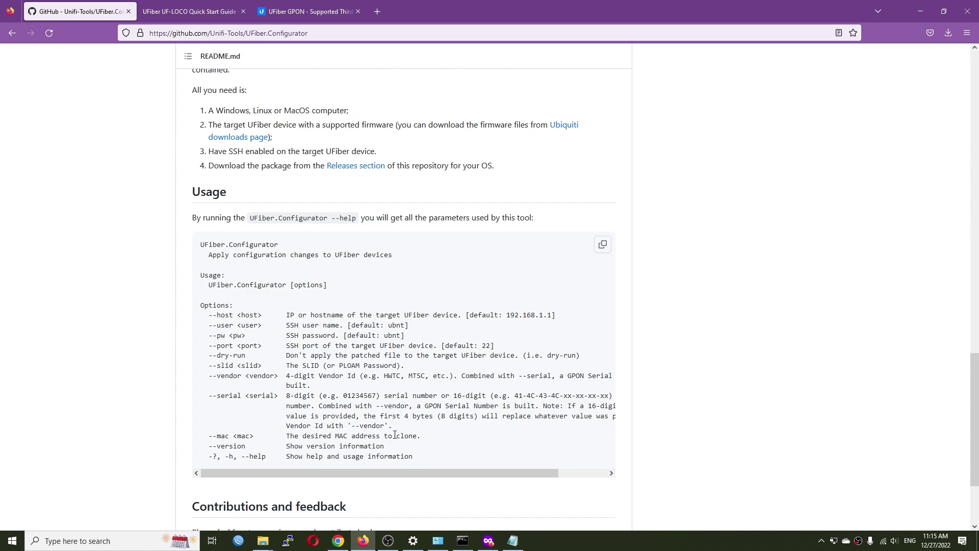
pyautogui.hotkey('alt', 'Tab')
pyautogui.write('--')
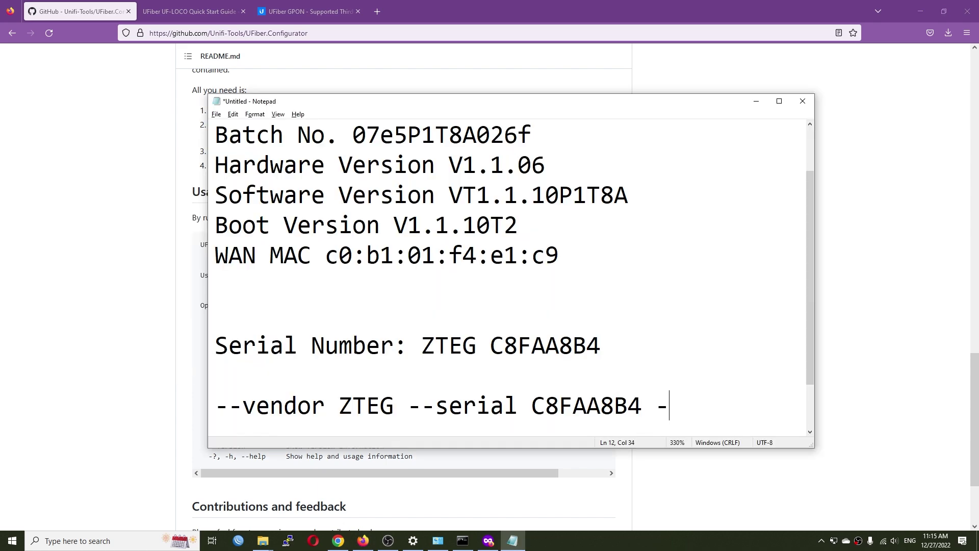
pyautogui.write(',a')
pyautogui.press('BackSpace')
pyautogui.press('BackSpace')
pyautogui.write('mac')
pyautogui.hotkey('alt', 'Tab')
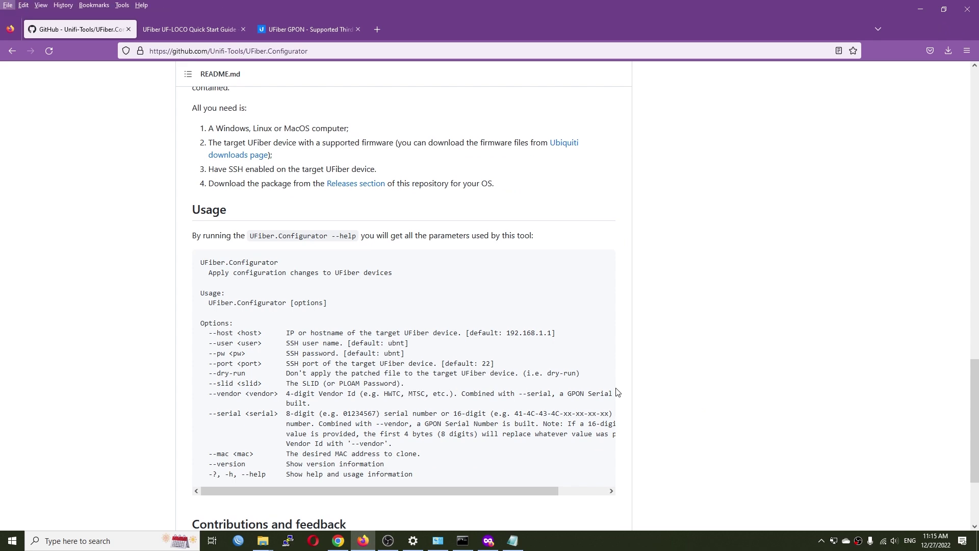
pyautogui.hotkey('alt', 'Tab')
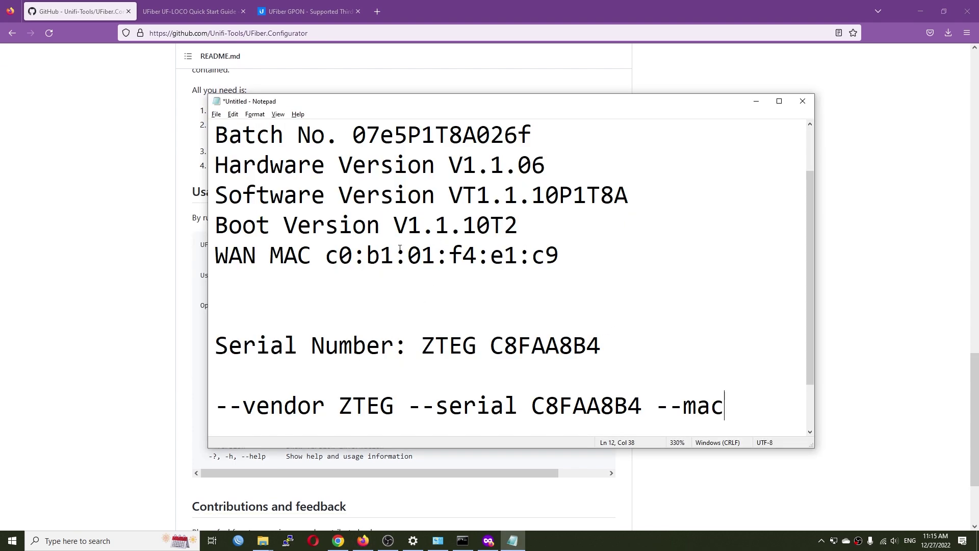
pyautogui.moveTo(559, 255); pyautogui.dragTo(329, 255)
pyautogui.hotkey('ctrl', 'c')
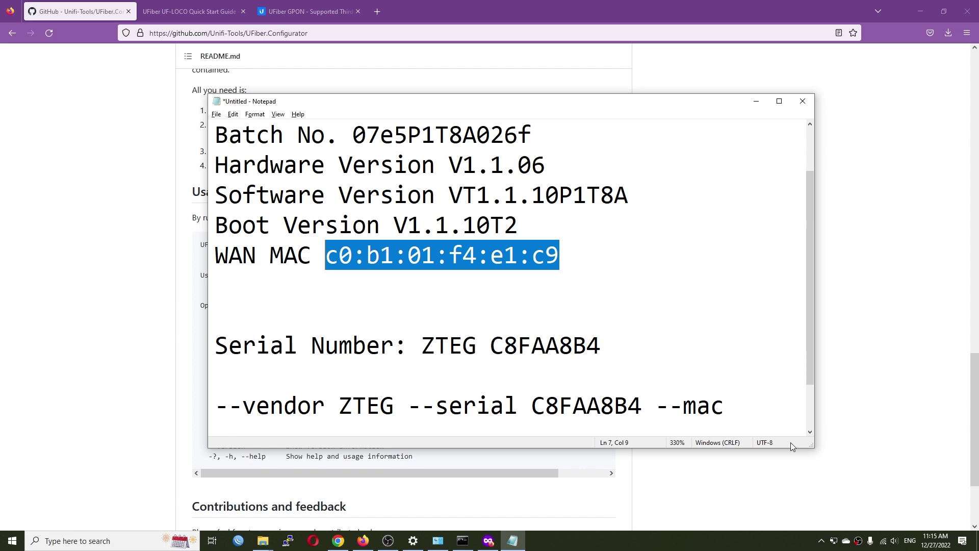
pyautogui.click(754, 406)
pyautogui.hotkey('ctrl', 'v')
# Remove the colons from the MAC so it reads c0b101f4e1c9
pyautogui.click(243, 407)
pyautogui.press('Delete')
pyautogui.press('Right')
pyautogui.press('Right')
pyautogui.press('Right')
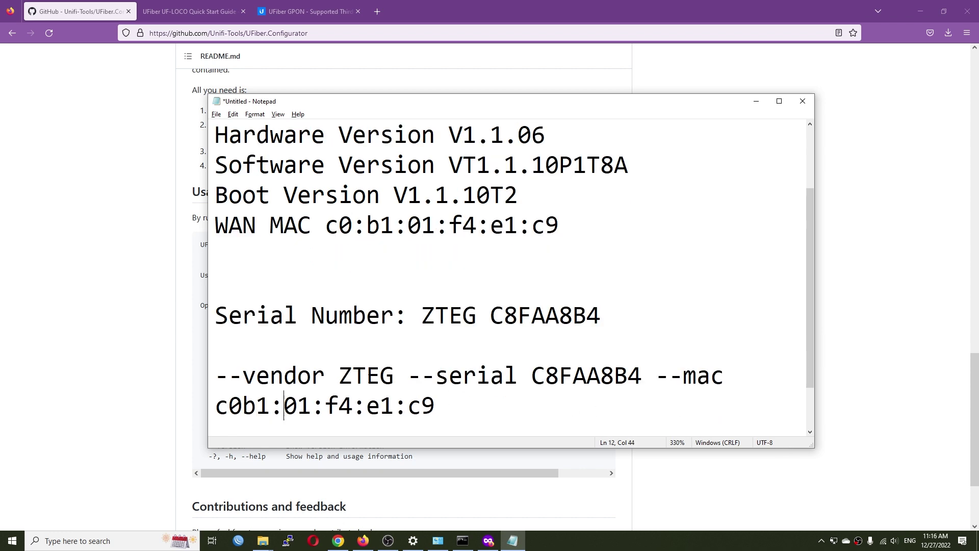
pyautogui.press('BackSpace')
pyautogui.press('Right')
pyautogui.press('Right')
pyautogui.press('Right')
pyautogui.press('BackSpace')
pyautogui.press('Right')
pyautogui.press('Right')
pyautogui.press('Right')
pyautogui.press('BackSpace')
pyautogui.press('Right')
pyautogui.press('Right')
pyautogui.press('Right')
pyautogui.press('BackSpace')
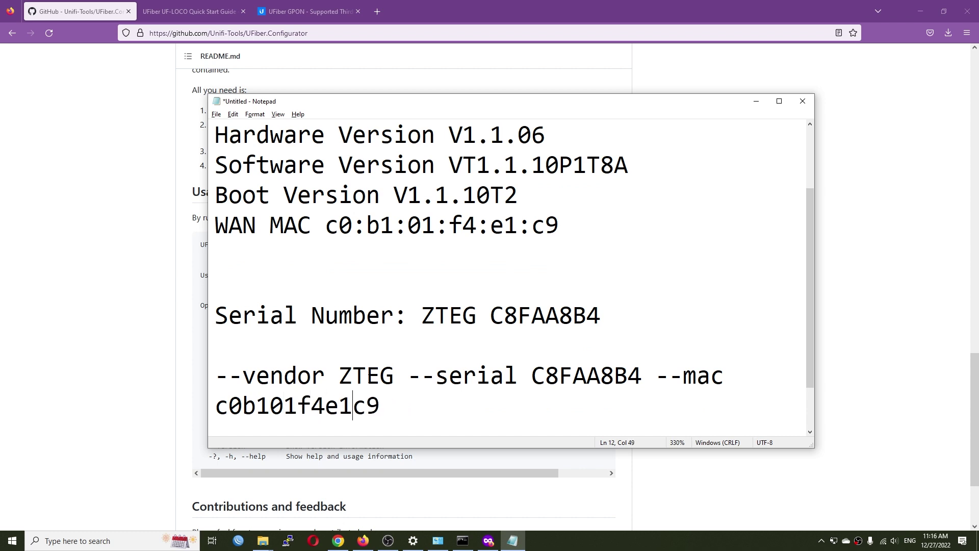
# Copy the whole arguments line and bring Command Prompt back to the front
pyautogui.moveTo(386, 406); pyautogui.dragTo(211, 376)
pyautogui.rightClick(284, 380)
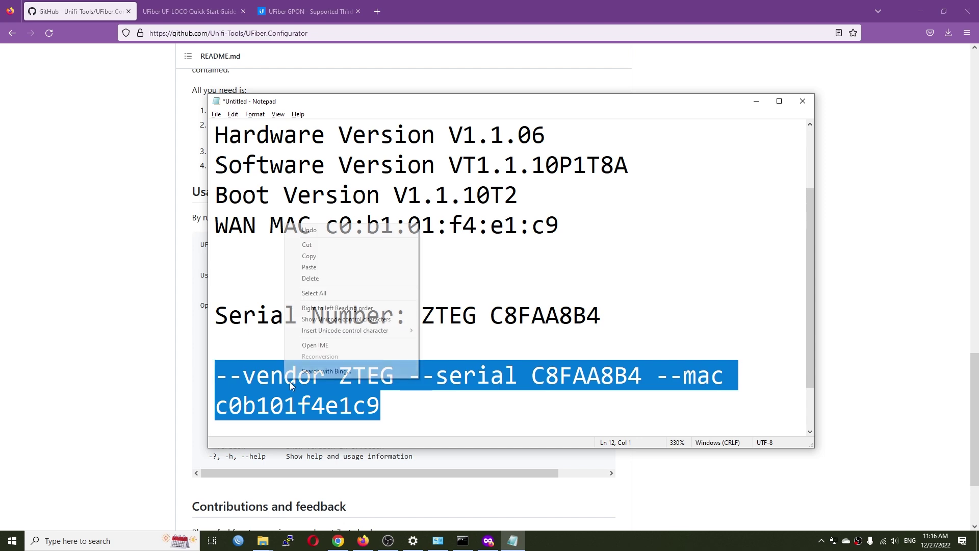
pyautogui.click(320, 255)
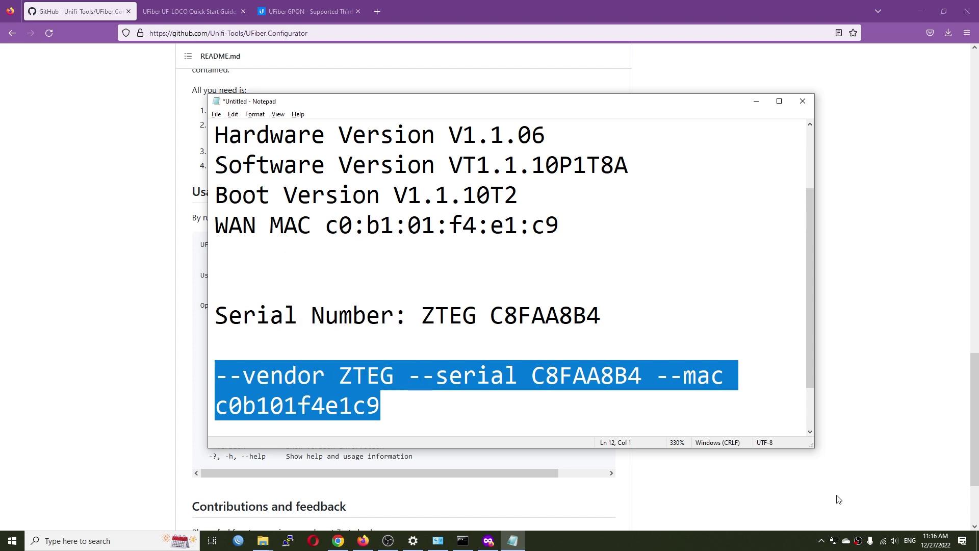
pyautogui.click(976, 541)
pyautogui.click(462, 541)
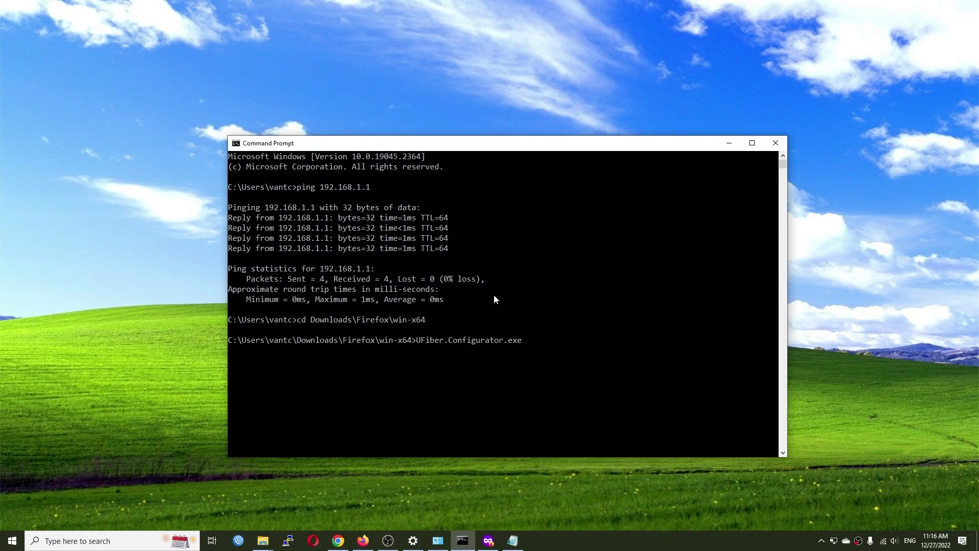
# Correct the name to UFiber.Configurator.exe, paste the --vendor, --serial and --mac arguments, and run it
pyautogui.press('Tab')
pyautogui.press('BackSpace')
pyautogui.press('BackSpace')
pyautogui.press('BackSpace')
pyautogui.write('exe')
pyautogui.hotkey('ctrl', 'v')
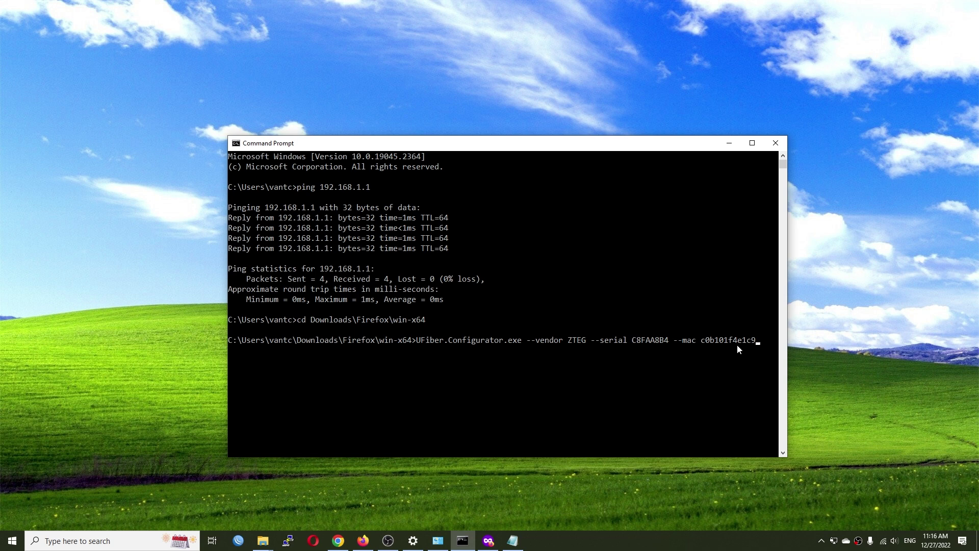
pyautogui.press('Return')
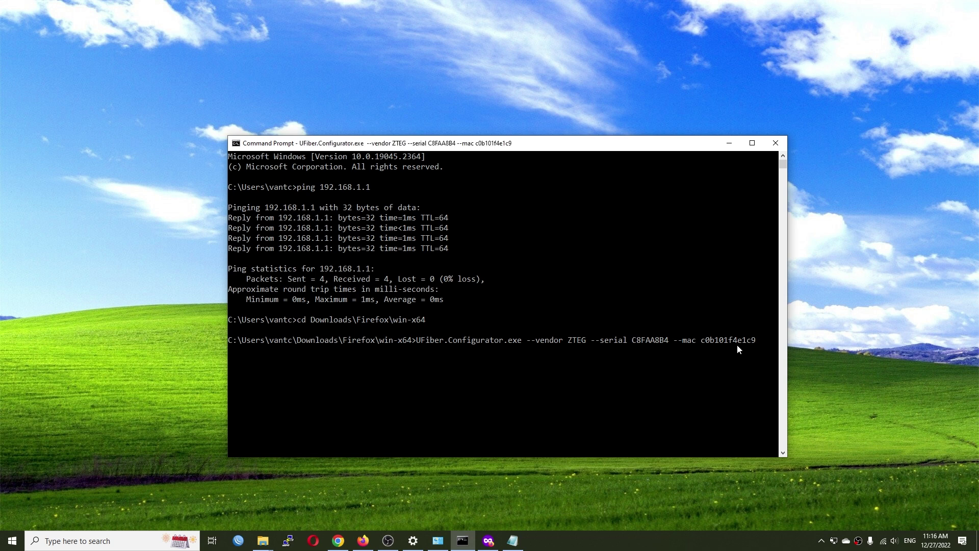
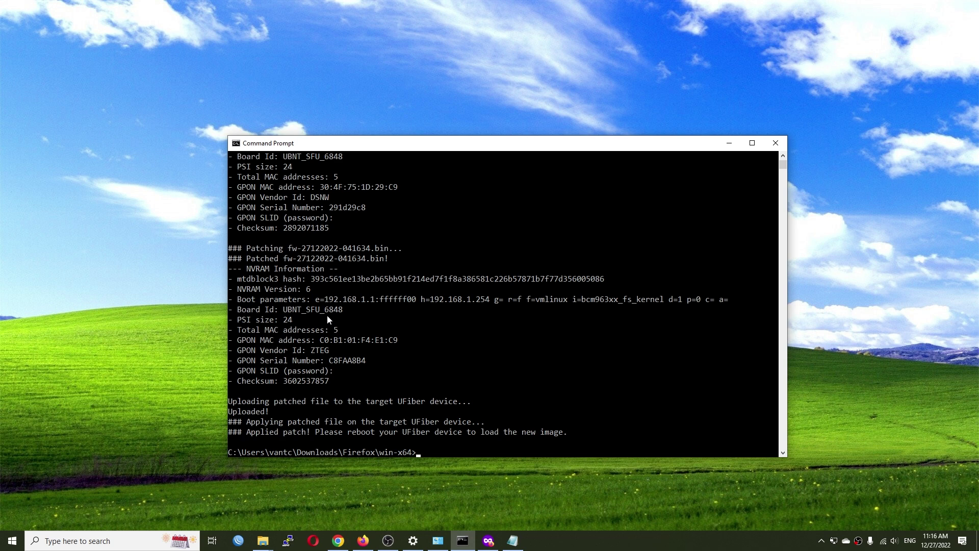
# Check the patched Board Id, GPON MAC and ZTEG vendor in the patcher output against the notes
pyautogui.moveTo(284, 310); pyautogui.dragTo(341, 312)
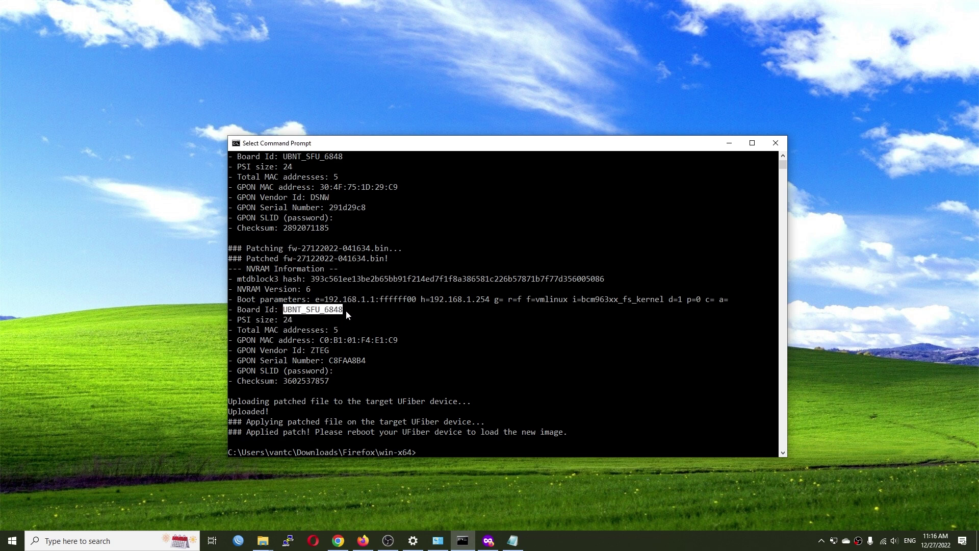
pyautogui.rightClick(355, 313)
pyautogui.moveTo(398, 341); pyautogui.dragTo(322, 345)
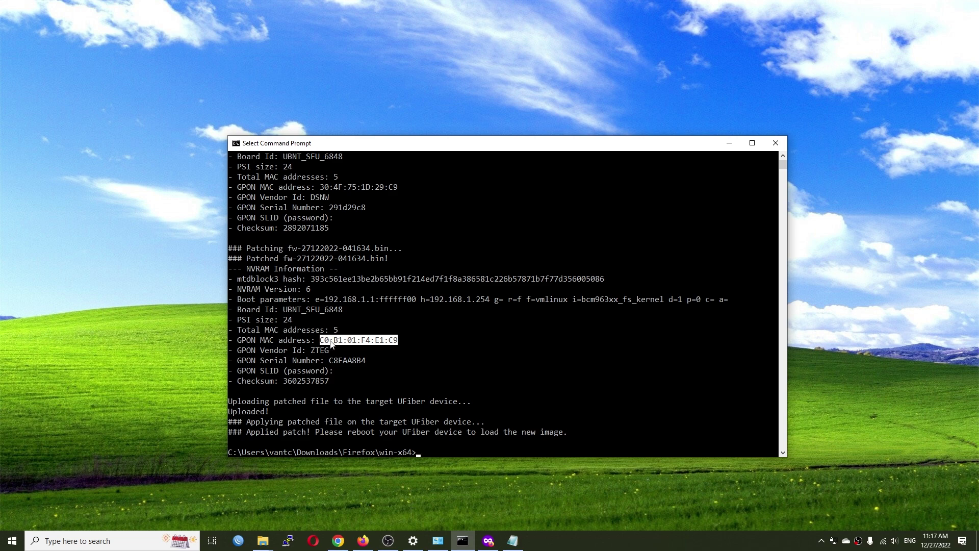
pyautogui.click(512, 540)
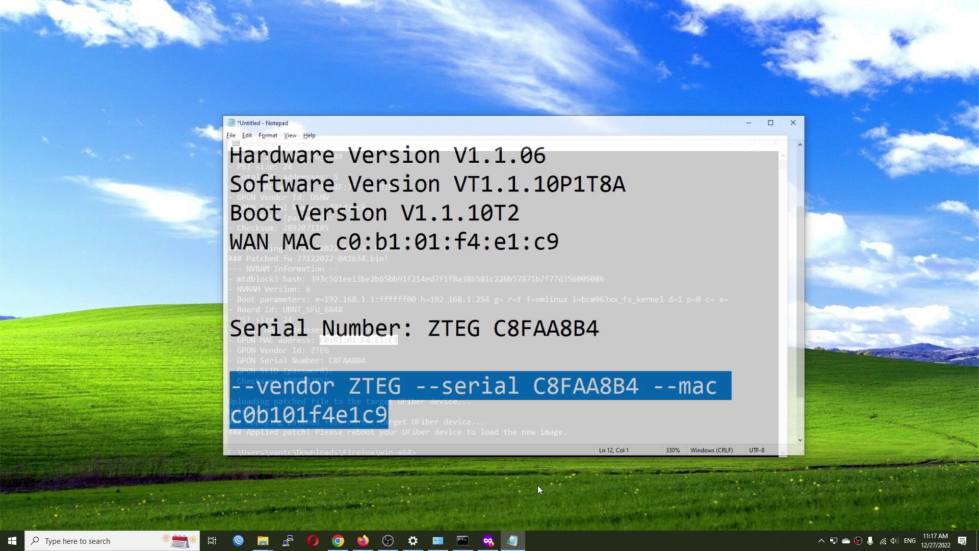
pyautogui.click(310, 405)
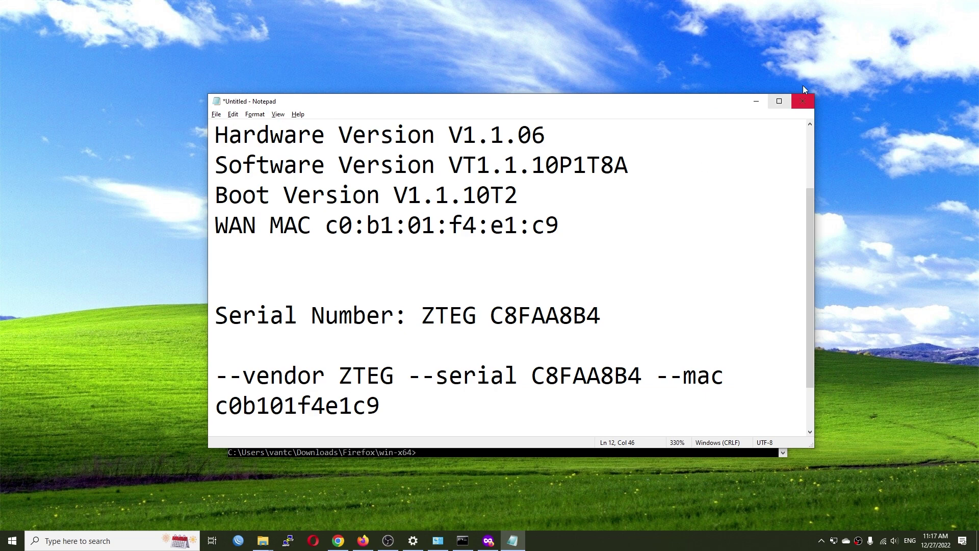
pyautogui.click(756, 101)
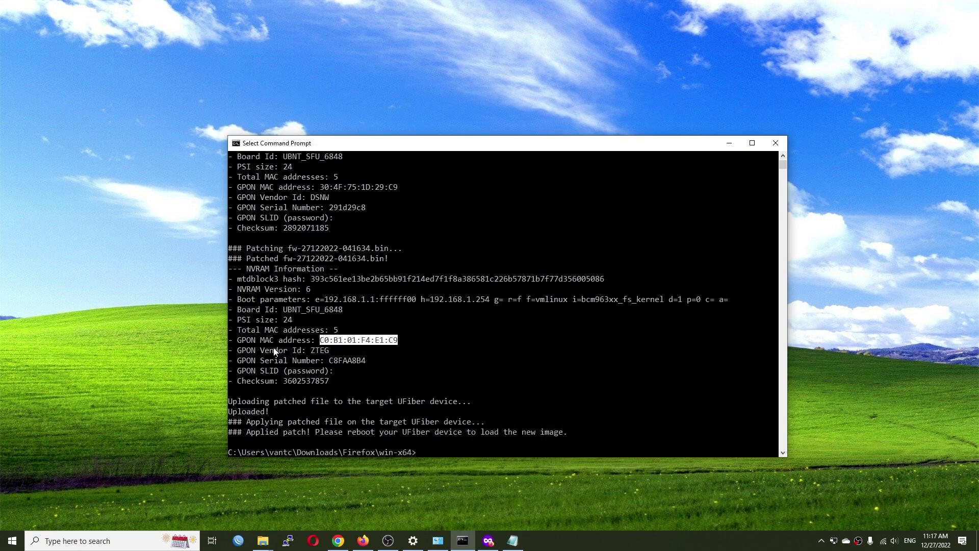
pyautogui.moveTo(312, 351); pyautogui.dragTo(329, 361)
pyautogui.click(391, 361)
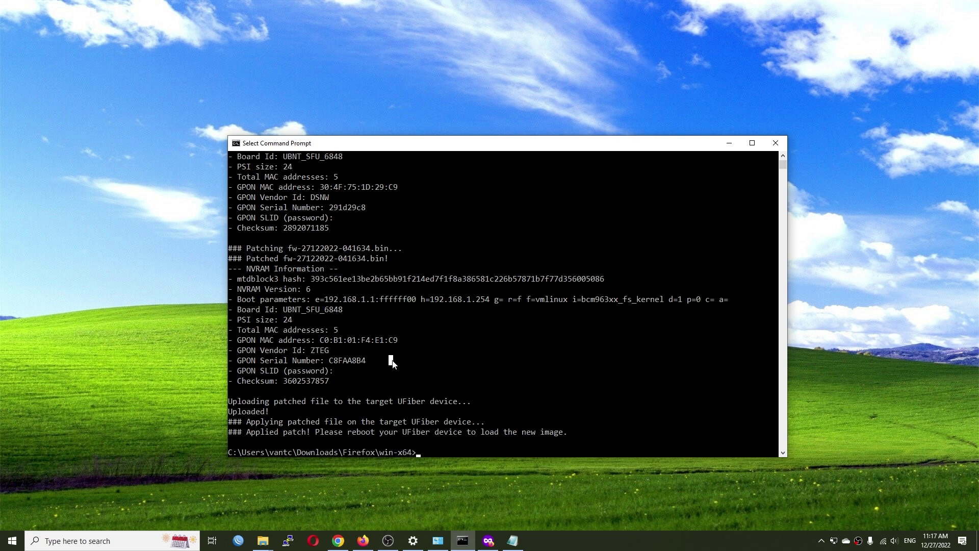
# Open a PuTTY SSH session to 192.168.1.1 and center the terminal window
pyautogui.click(289, 540)
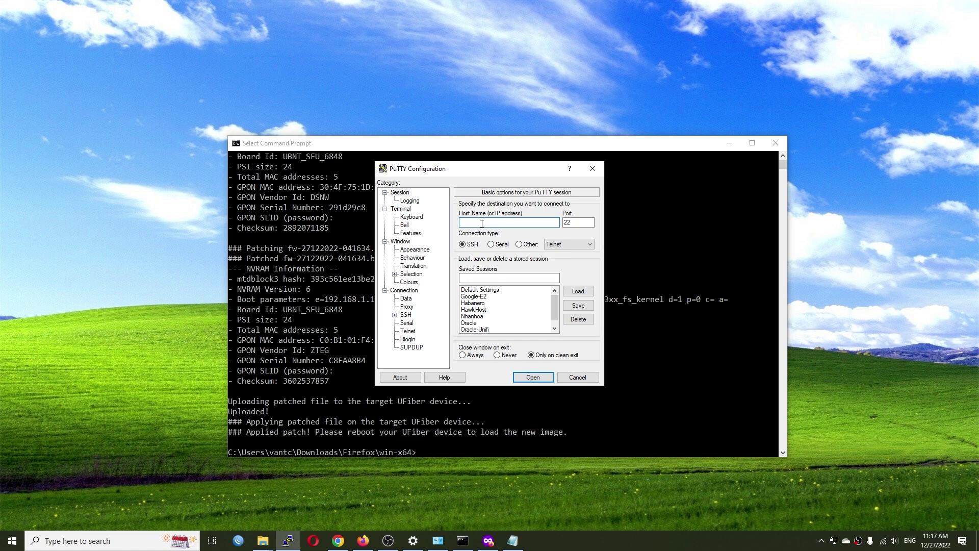
pyautogui.write('192.168.1.1')
pyautogui.press('Return')
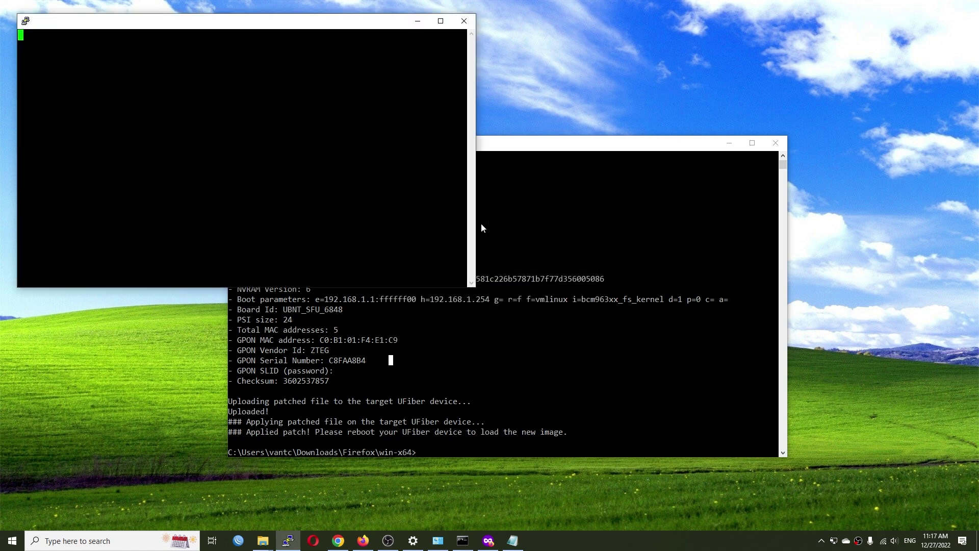
pyautogui.moveTo(244, 24); pyautogui.dragTo(491, 159)
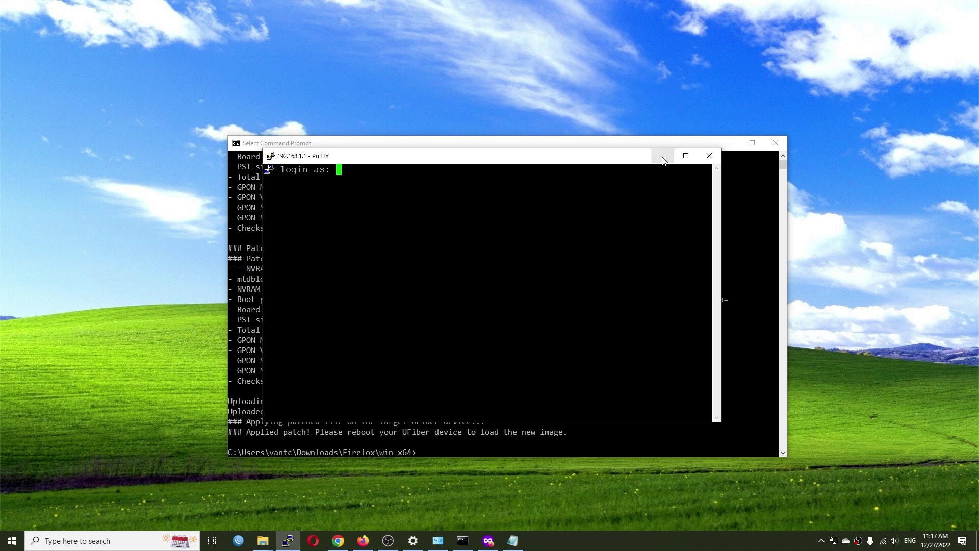
# Log in to the UFiber Loco as ubnt with the device password
pyautogui.write('ubnt')
pyautogui.press('Return')
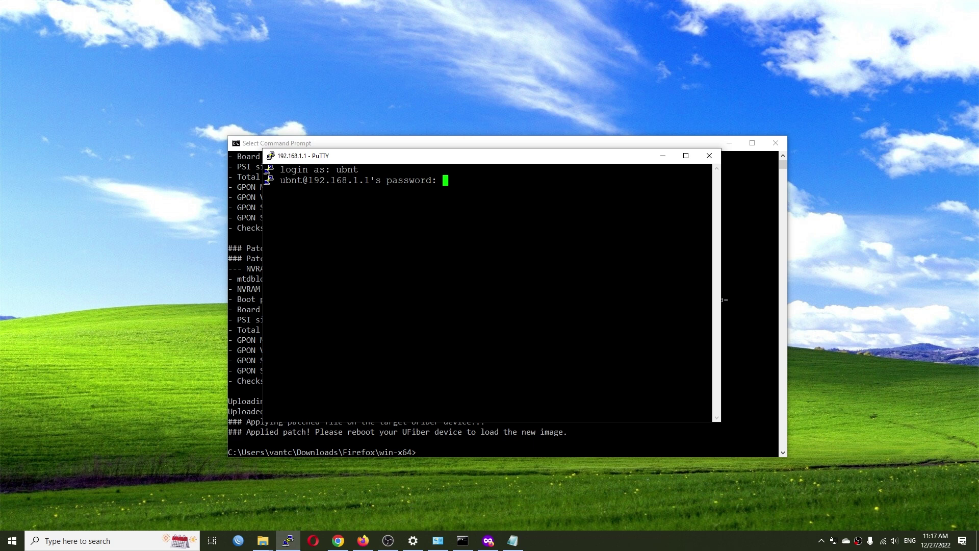
pyautogui.press('Return')
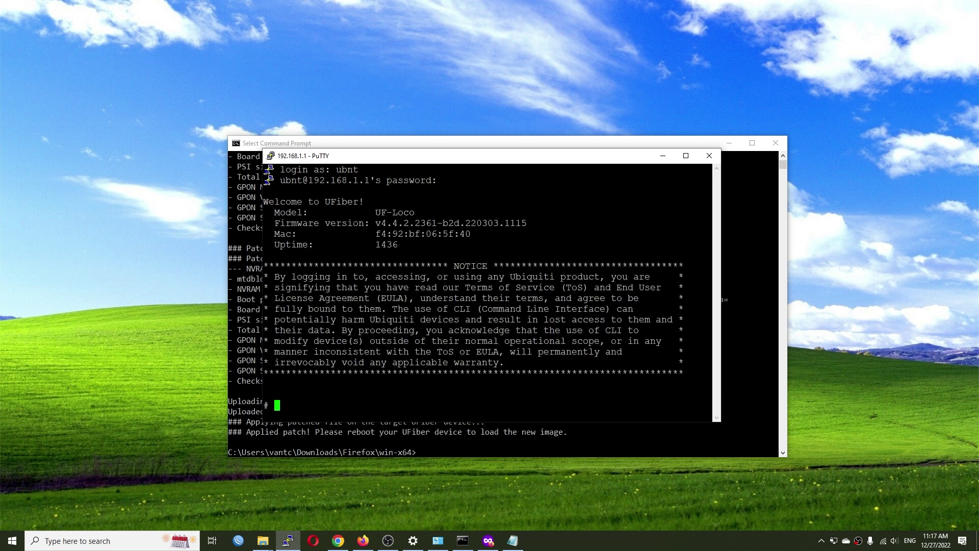
pyautogui.moveTo(375, 212); pyautogui.dragTo(713, 212)
pyautogui.click(712, 212)
# Run reboot on the device and minimize the SSH terminal
pyautogui.press('Return')
pyautogui.write('reboot')
pyautogui.press('Return')
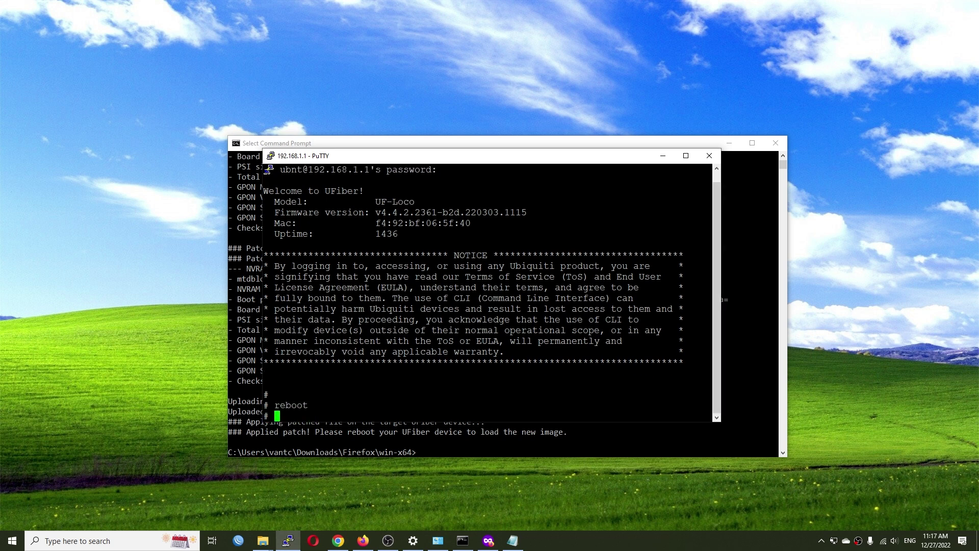
pyautogui.click(661, 155)
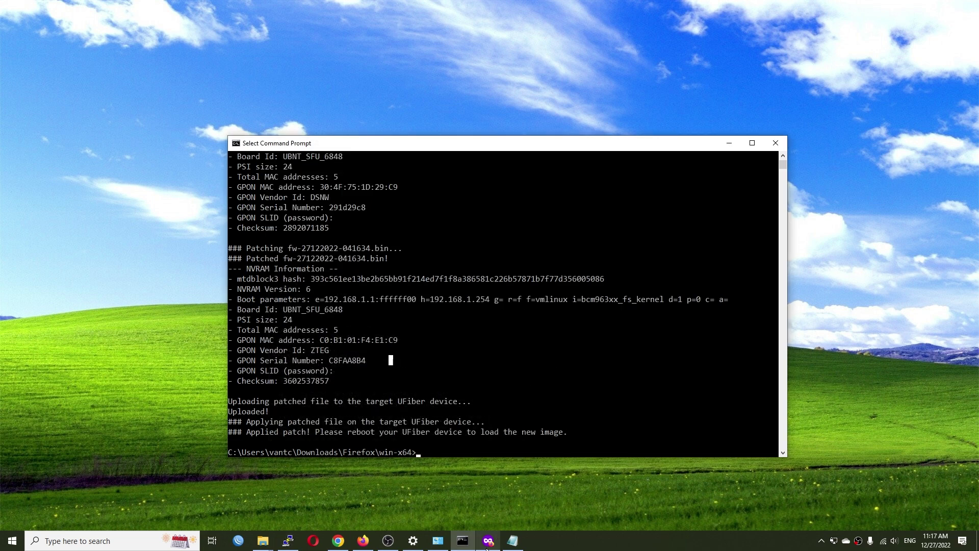
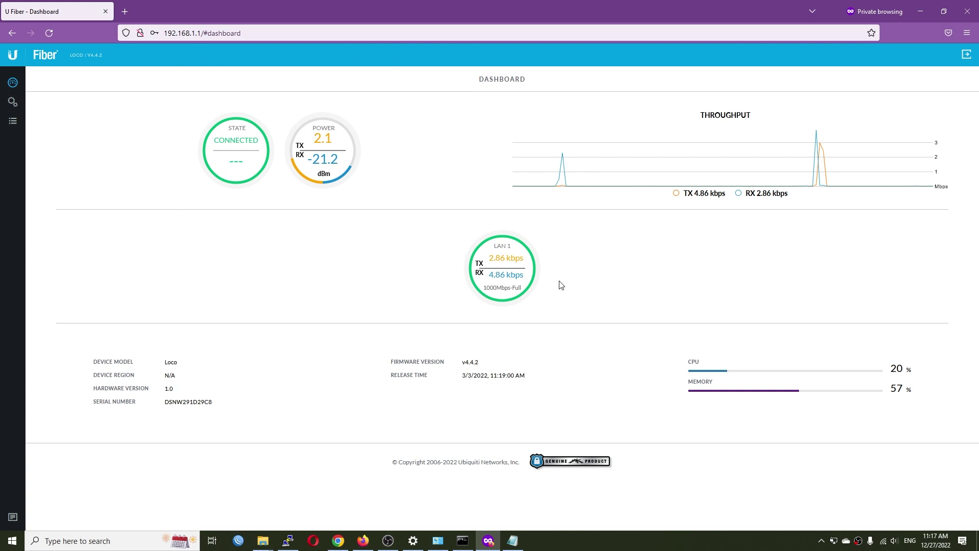
# Open the UFiber Settings System page, then minimize Firefox to view the patch tool's Command Prompt output
pyautogui.click(13, 102)
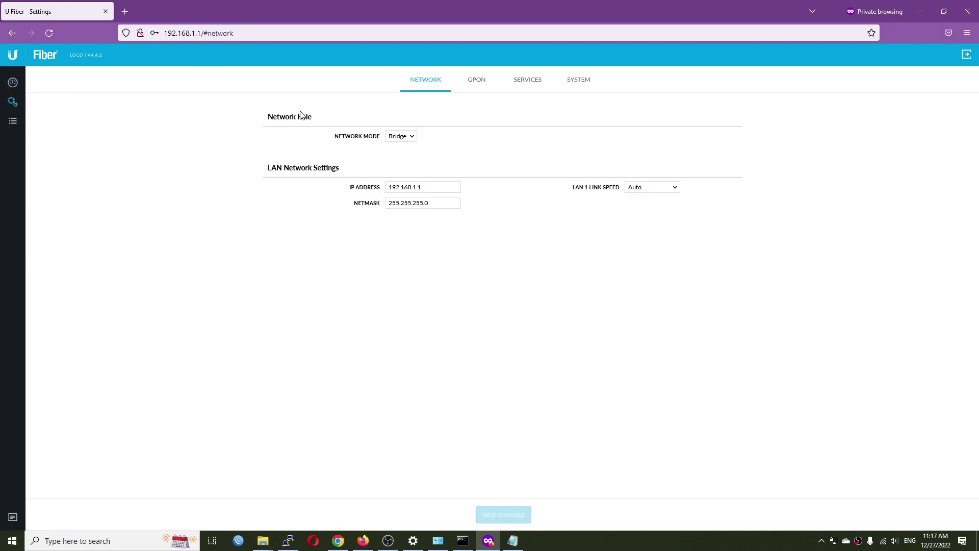
pyautogui.click(579, 81)
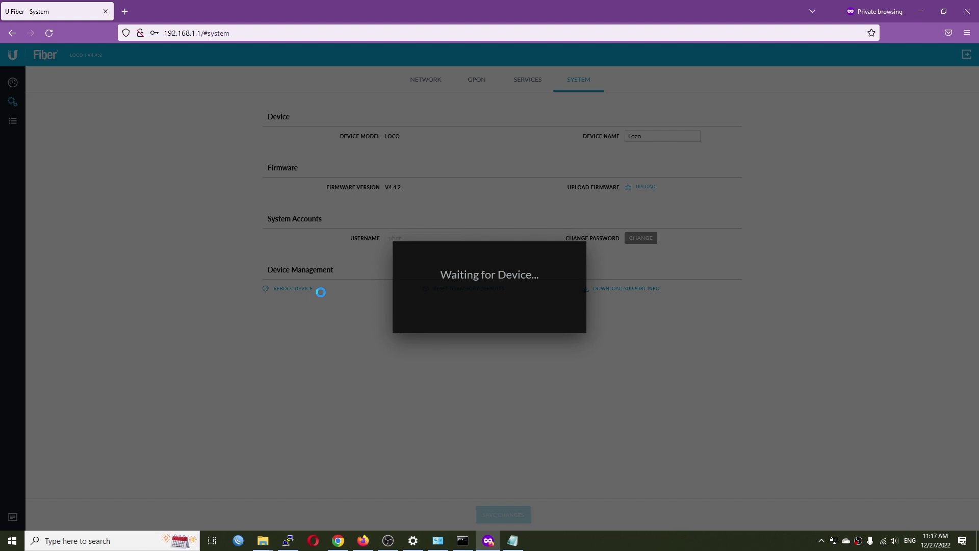
pyautogui.click(920, 12)
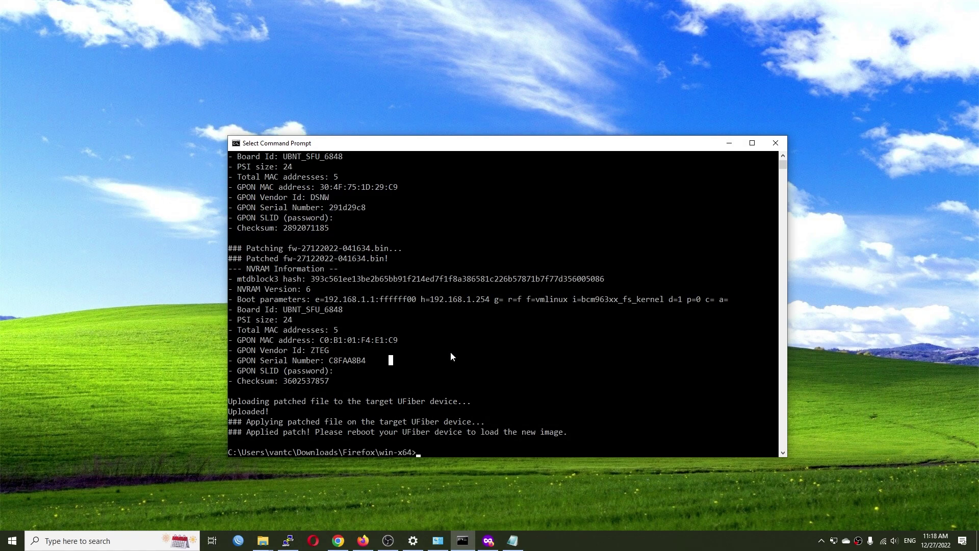
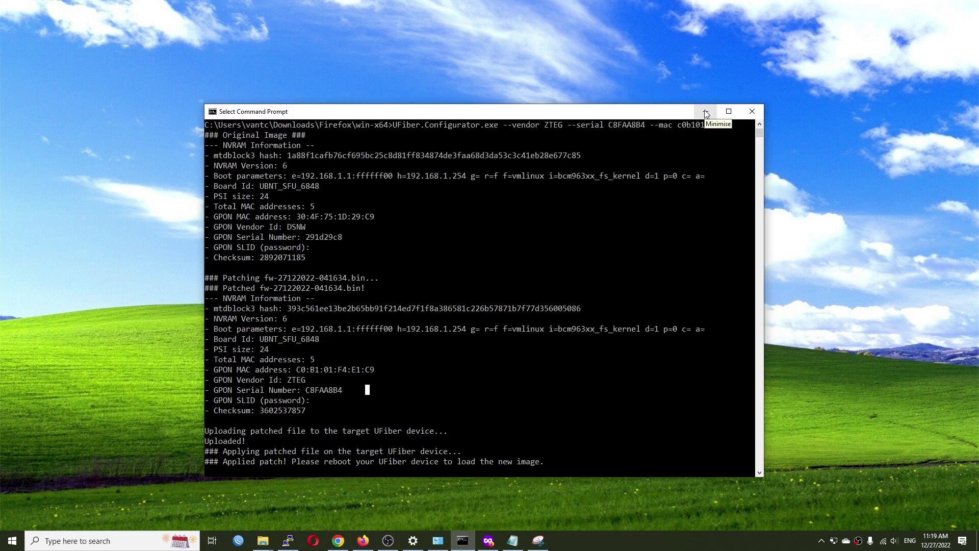
# Minimise the patch output window, dismiss the error, and return to the router login page
pyautogui.click(706, 113)
pyautogui.click(564, 305)
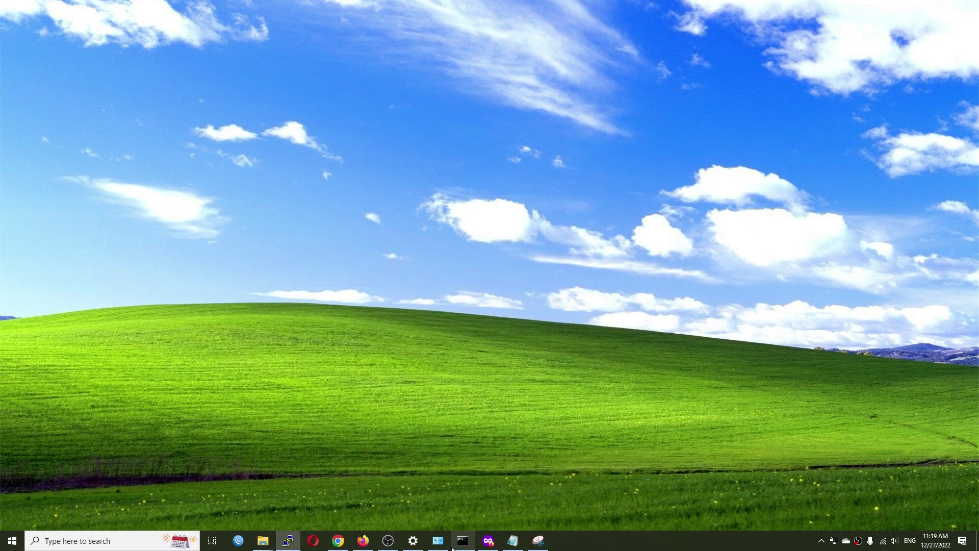
pyautogui.click(486, 546)
pyautogui.click(218, 103)
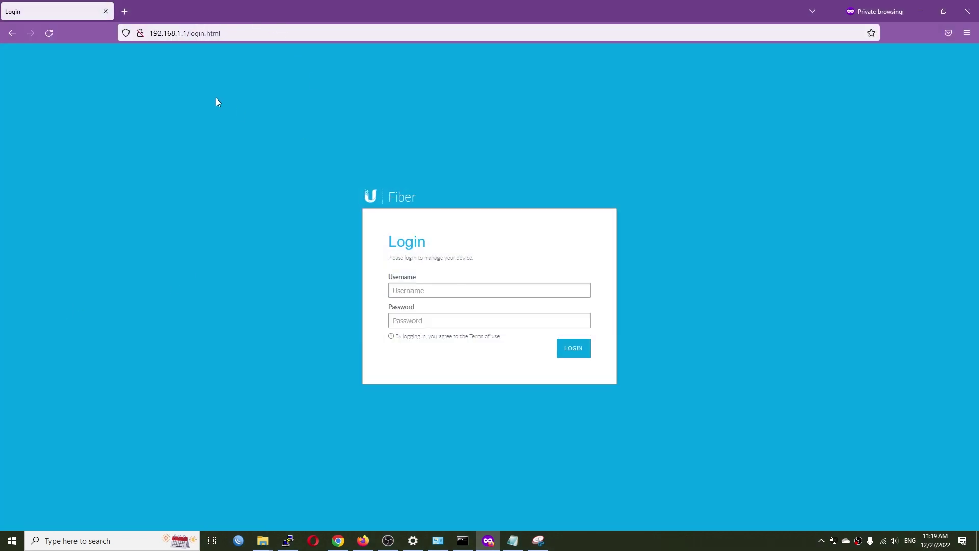
pyautogui.click(436, 288)
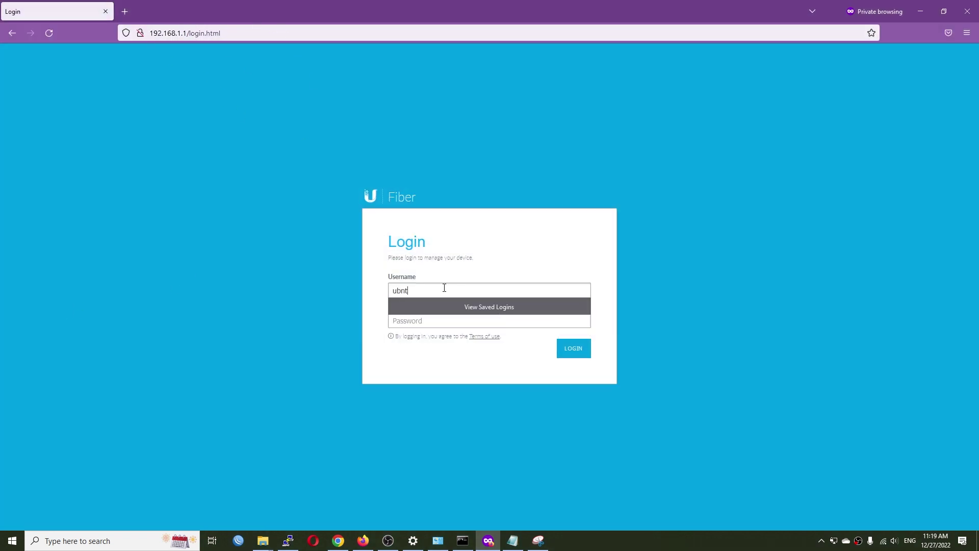
pyautogui.press('Tab')
pyautogui.press('Return')
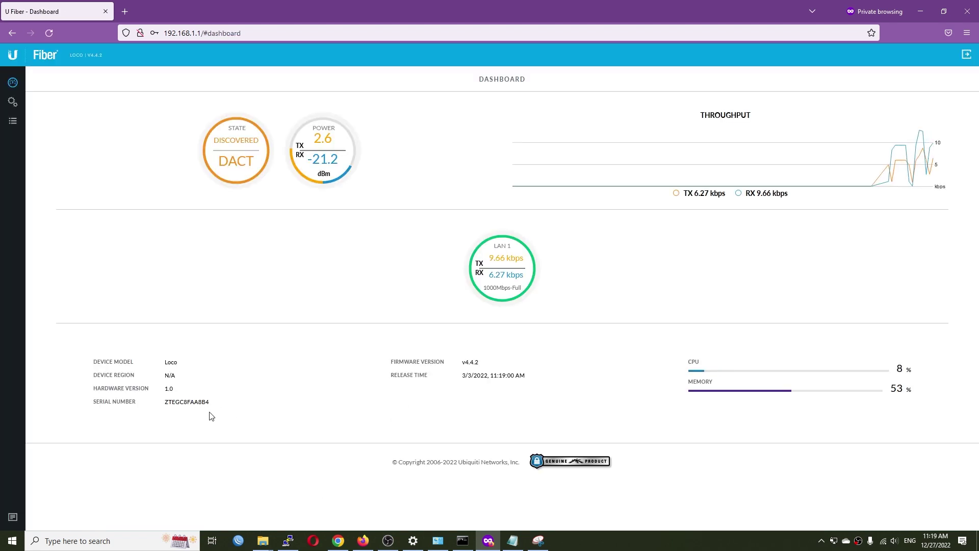
pyautogui.moveTo(180, 403)
pyautogui.mouseDown()
pyautogui.moveTo(212, 415)
pyautogui.moveTo(209, 403)
pyautogui.moveTo(168, 403)
pyautogui.mouseUp()
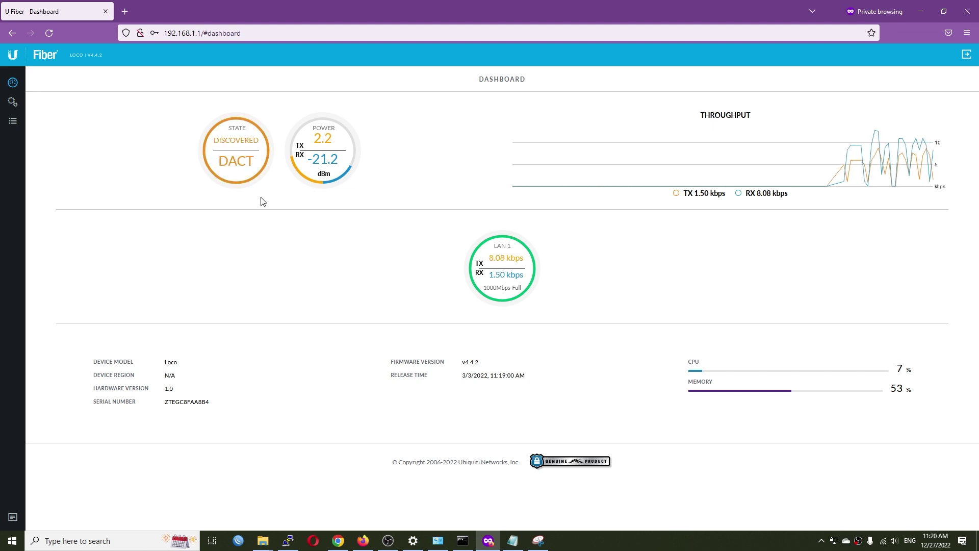
pyautogui.hotkey('alt', 'Tab')
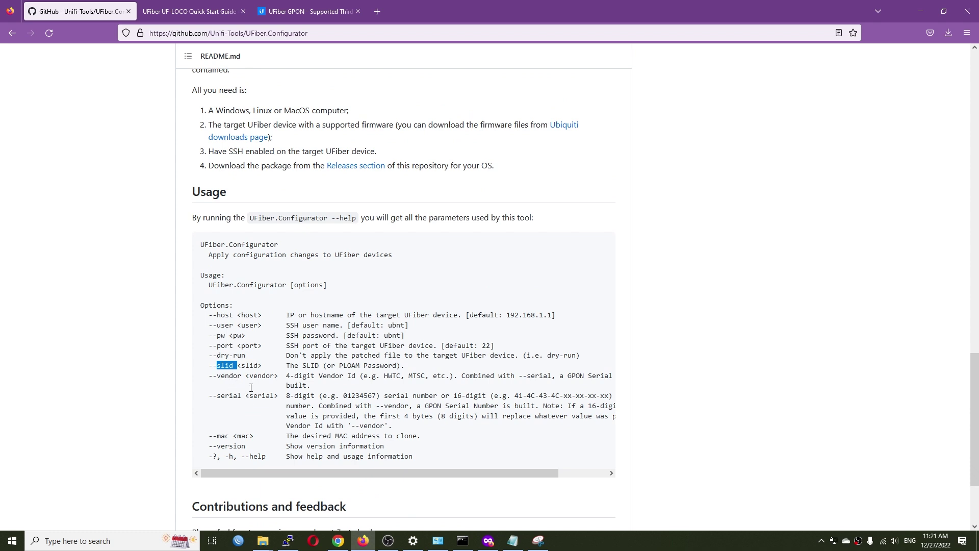
# Highlight the --vendor, --serial and --slid rows in the README's Usage options
pyautogui.moveTo(209, 379)
pyautogui.mouseDown()
pyautogui.moveTo(467, 406)
pyautogui.moveTo(531, 396)
pyautogui.moveTo(209, 381)
pyautogui.mouseUp()
pyautogui.moveTo(209, 367); pyautogui.dragTo(236, 368)
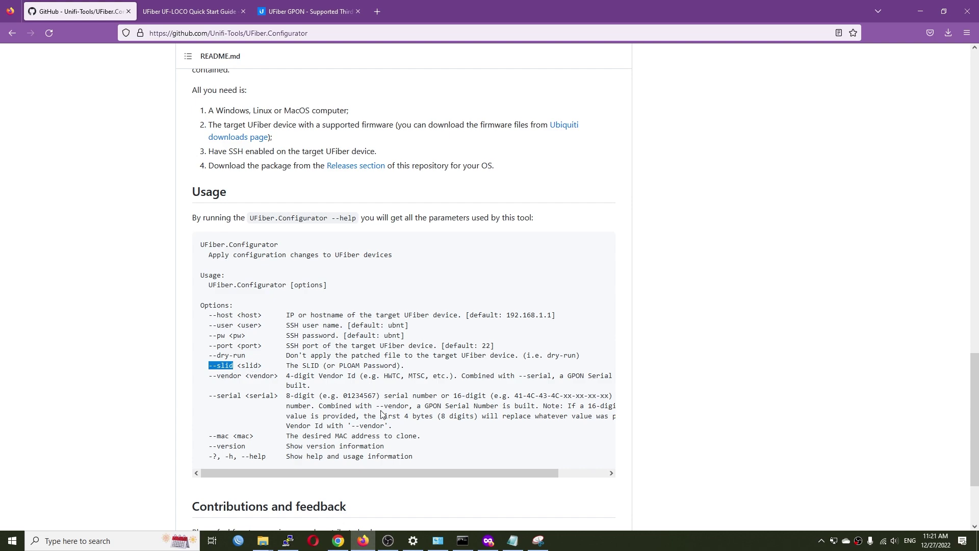